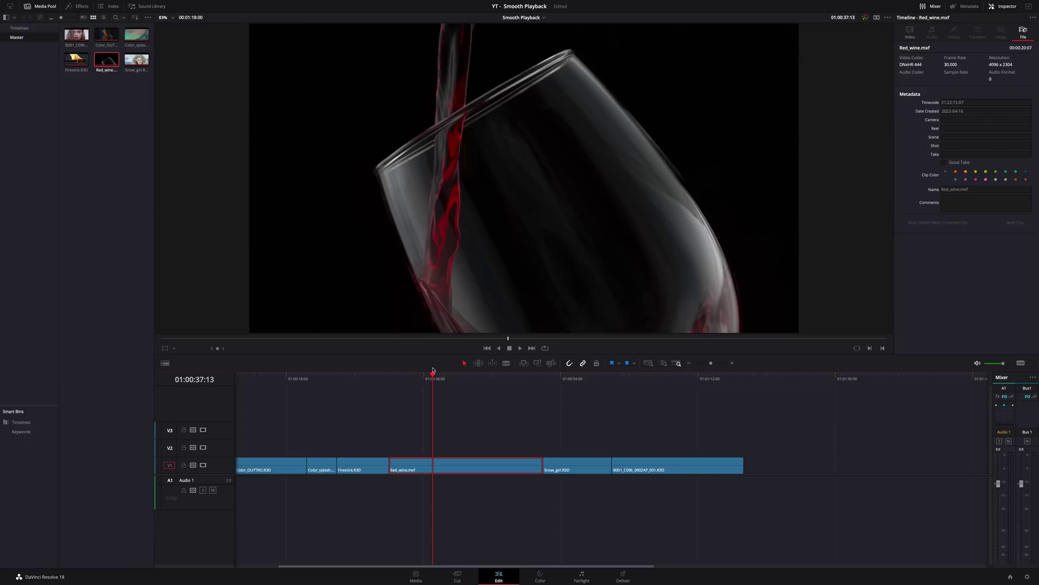
# Check the codec and resolution of Color_OUTTRO, Color_splash, Firestick, Red_wine, Snow_girl and the 8K B001 clip.
pyautogui.click(273, 383)
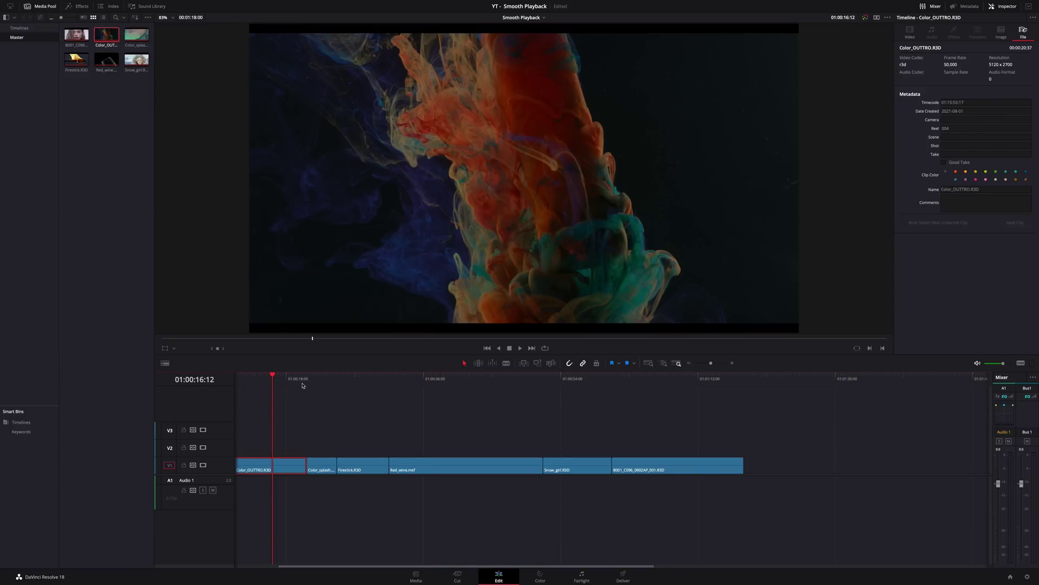
pyautogui.click(323, 384)
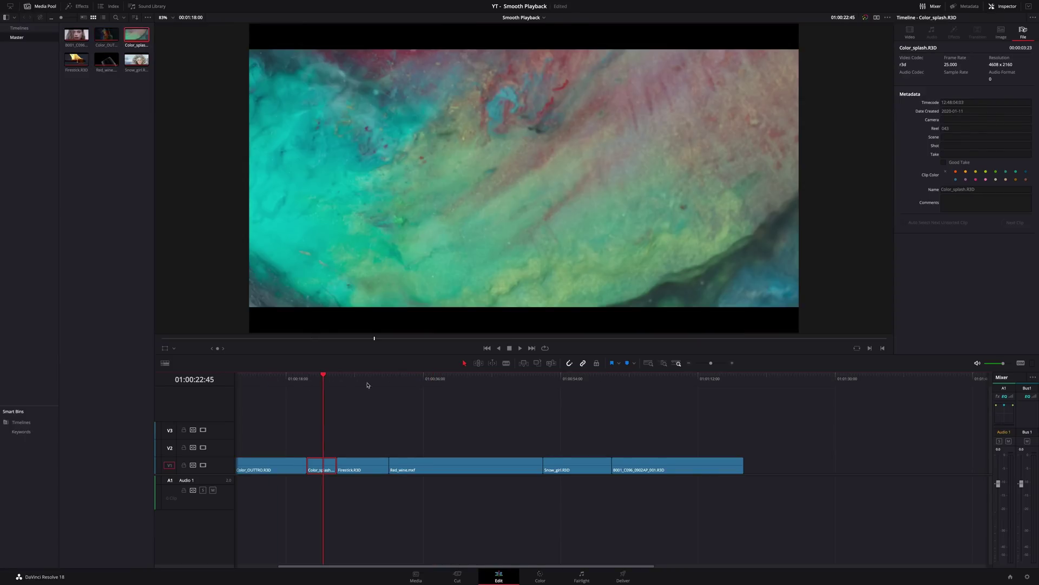
pyautogui.click(360, 384)
pyautogui.click(434, 384)
pyautogui.click(551, 383)
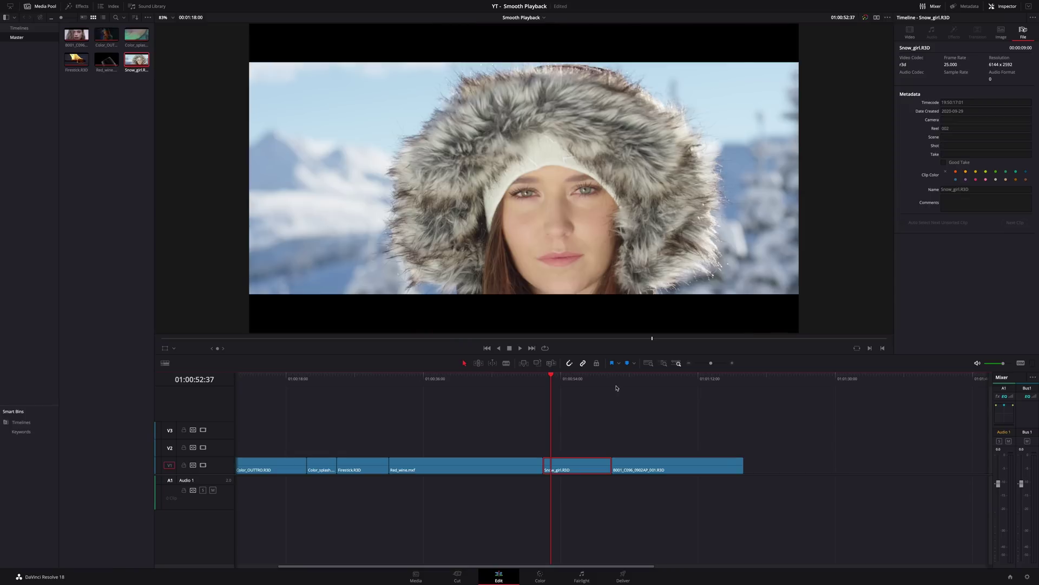
pyautogui.click(615, 384)
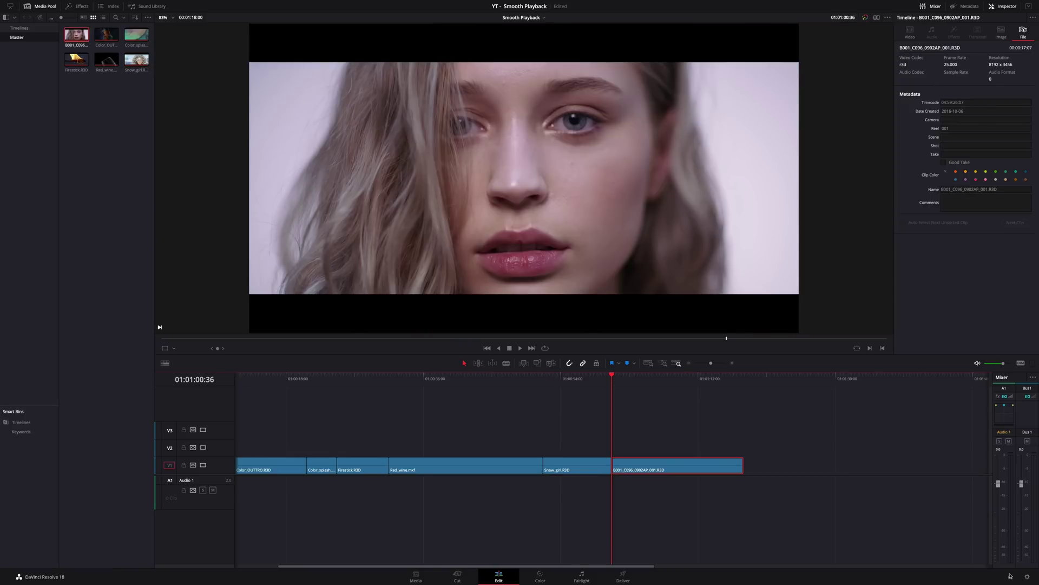
pyautogui.click(1027, 577)
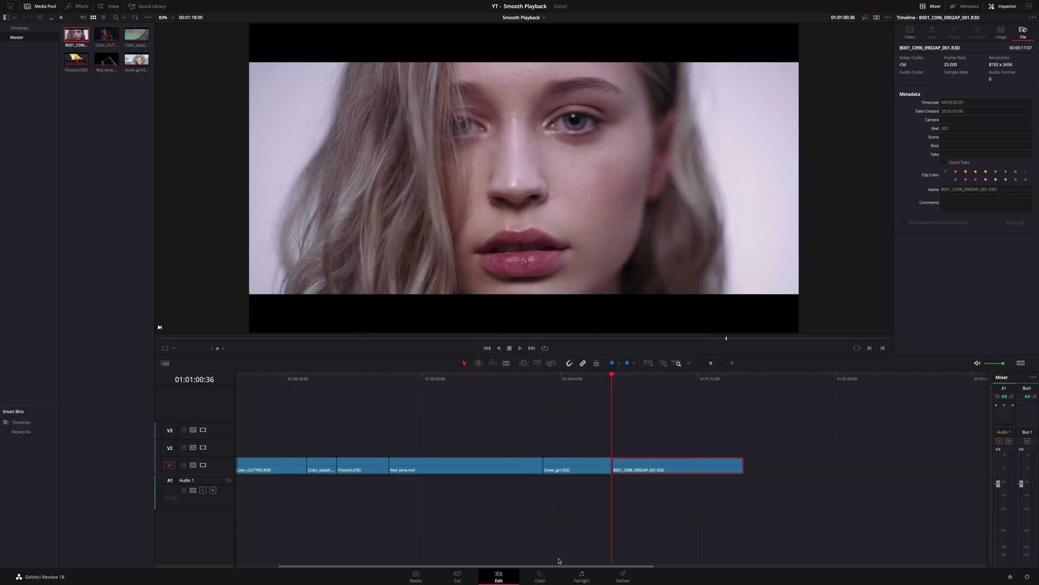
pyautogui.click(542, 577)
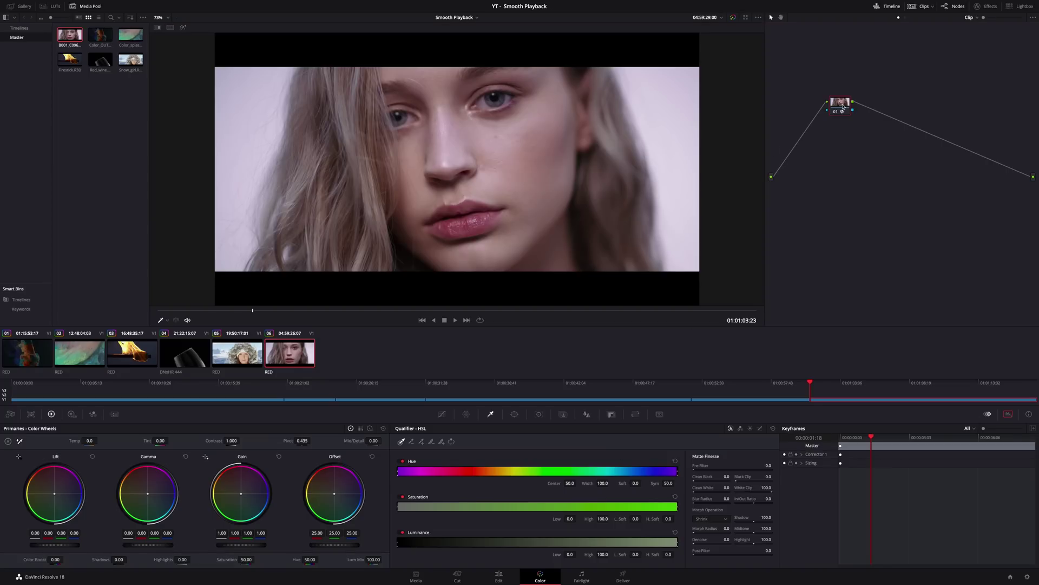
pyautogui.press('Up')
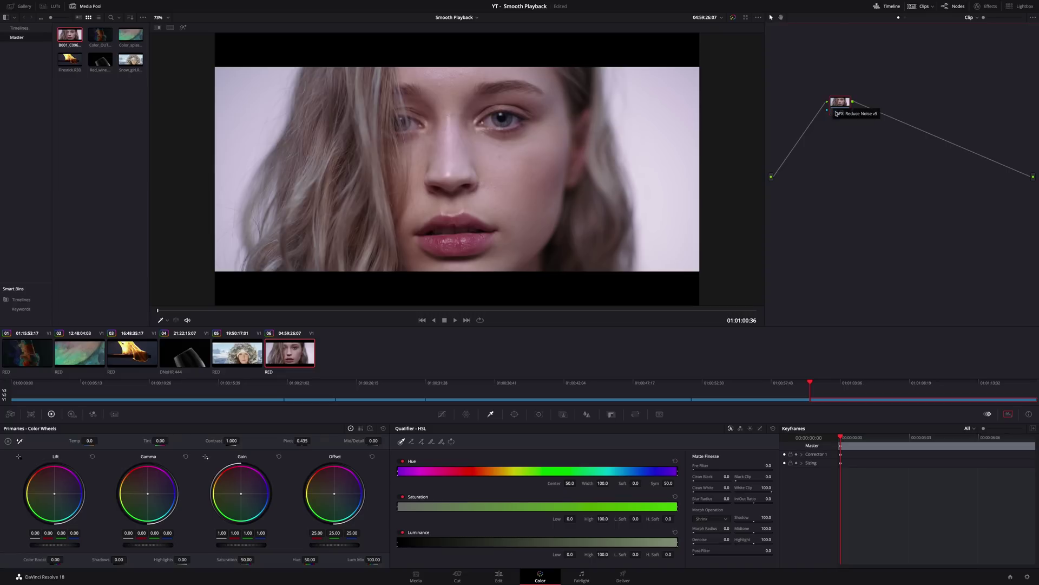
pyautogui.click(500, 578)
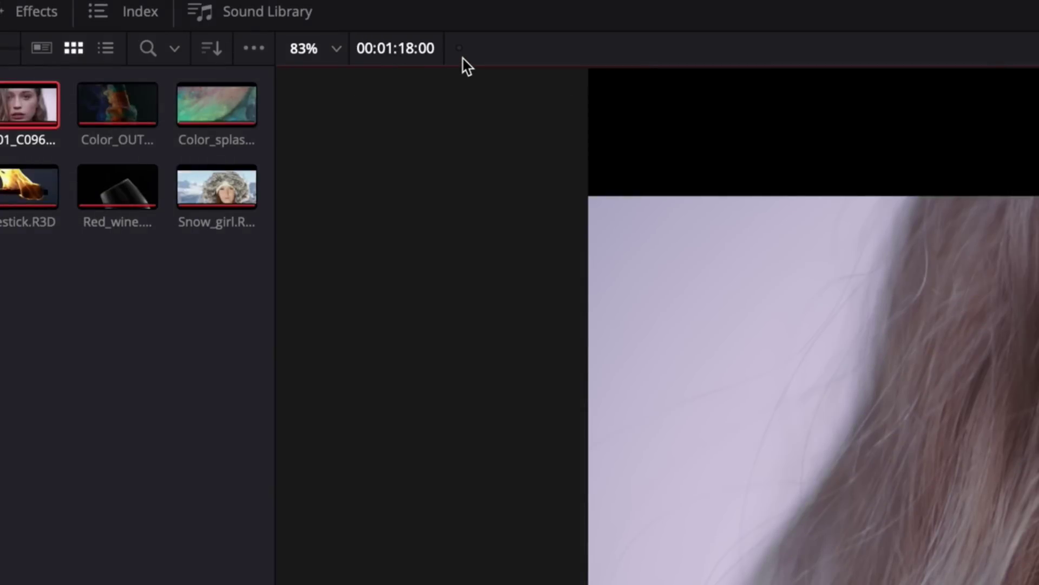
# Play the timeline through the 8K B001 clip, then stop, to judge playback smoothness.
pyautogui.press('space')
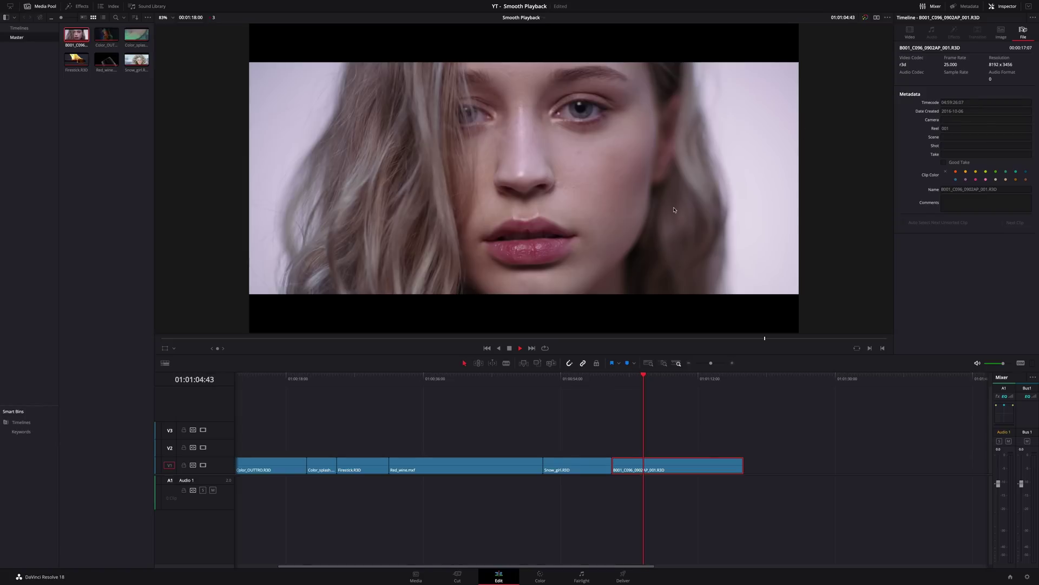
pyautogui.press('space')
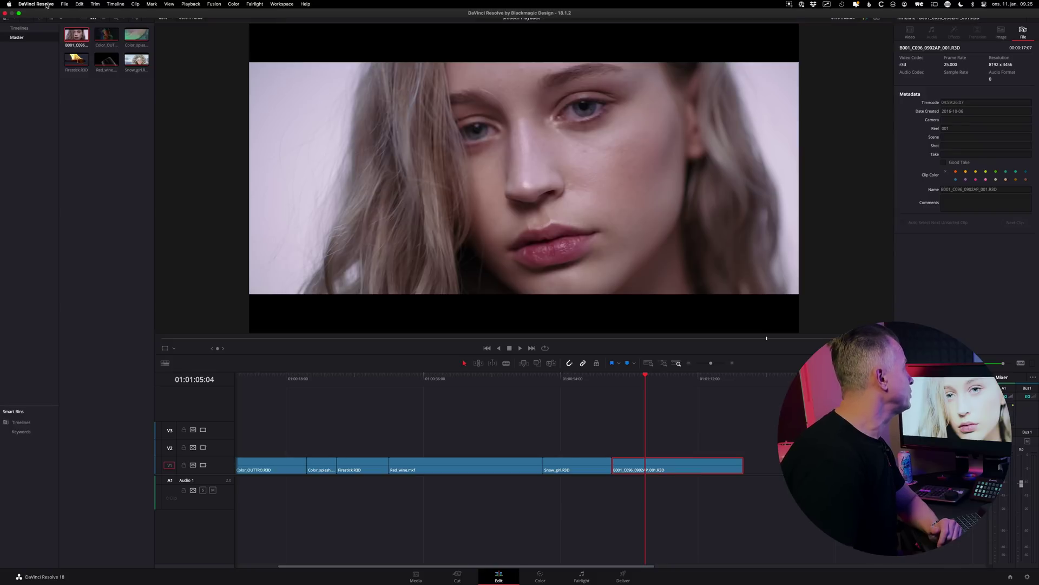
pyautogui.click(46, 4)
pyautogui.click(42, 26)
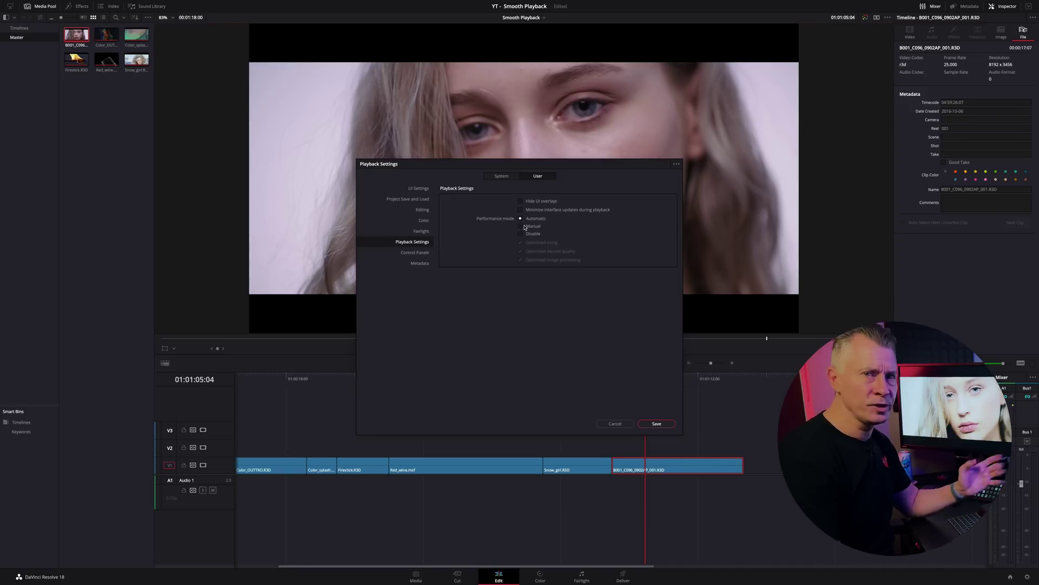
pyautogui.click(522, 234)
pyautogui.click(521, 227)
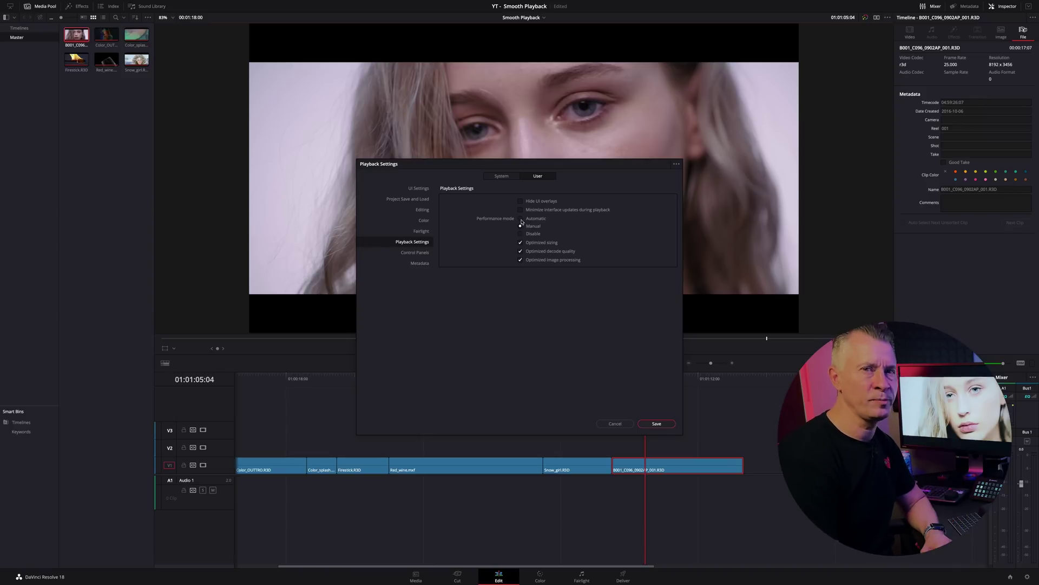
pyautogui.click(520, 219)
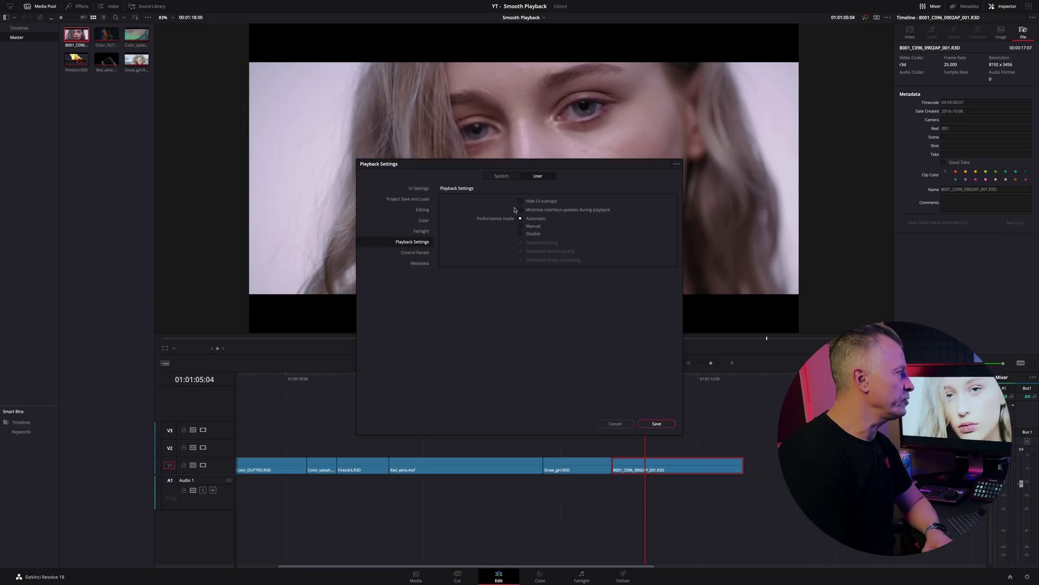
pyautogui.click(656, 423)
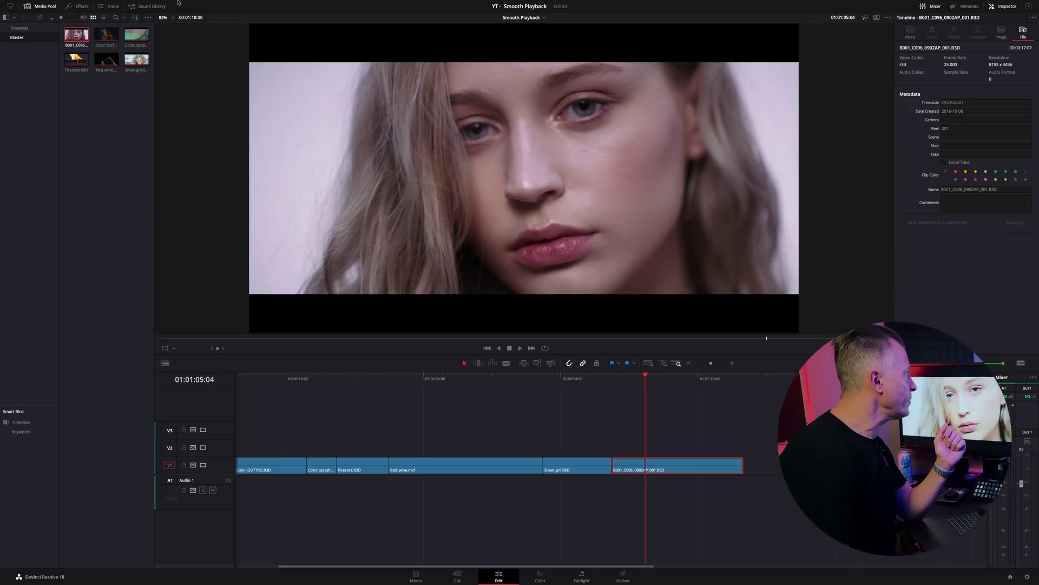
# Set Timeline Proxy Resolution to Quarter and test playback of the B001 clip.
pyautogui.moveTo(197, 2)
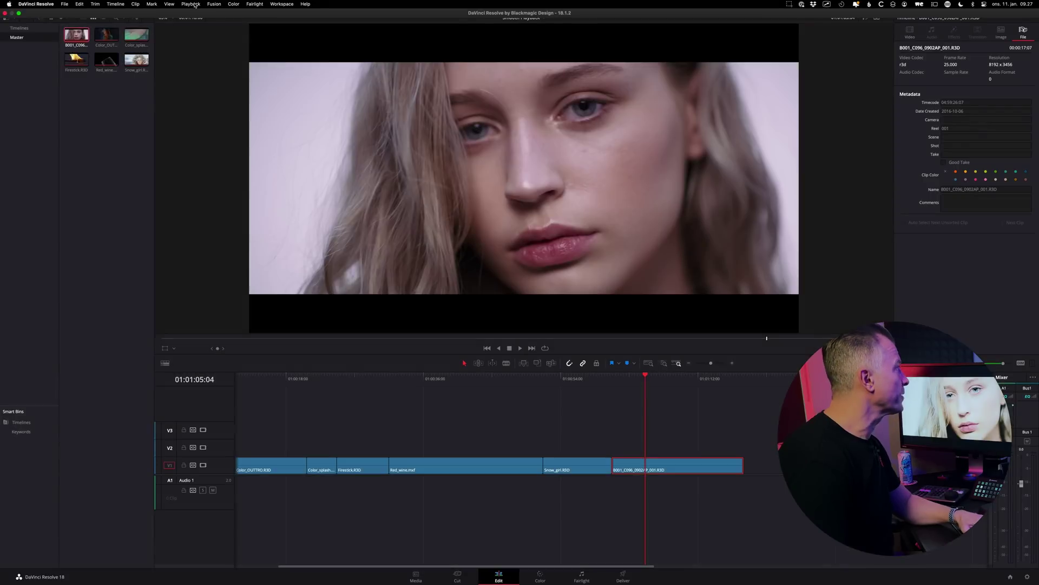
pyautogui.click(197, 4)
pyautogui.moveTo(199, 36)
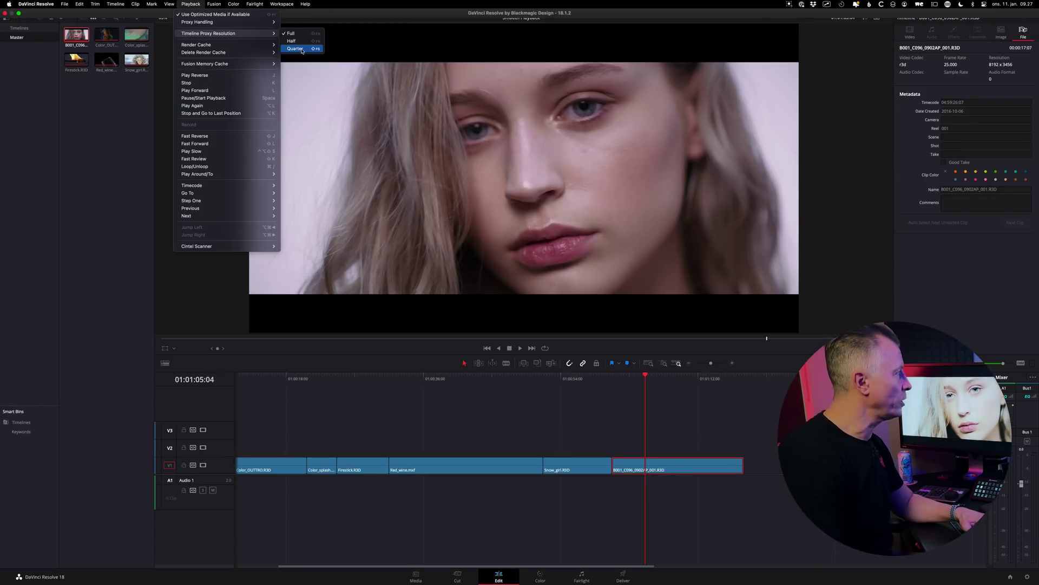
pyautogui.click(295, 49)
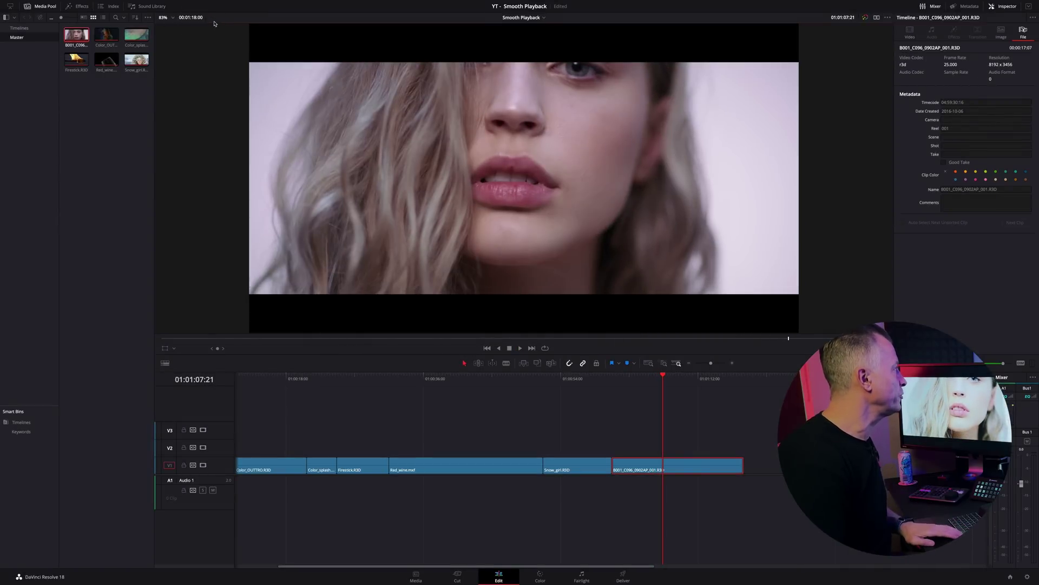
pyautogui.press('space')
# Review the proxy resolution choices and project settings again without changing anything.
pyautogui.click(200, 4)
pyautogui.moveTo(206, 36)
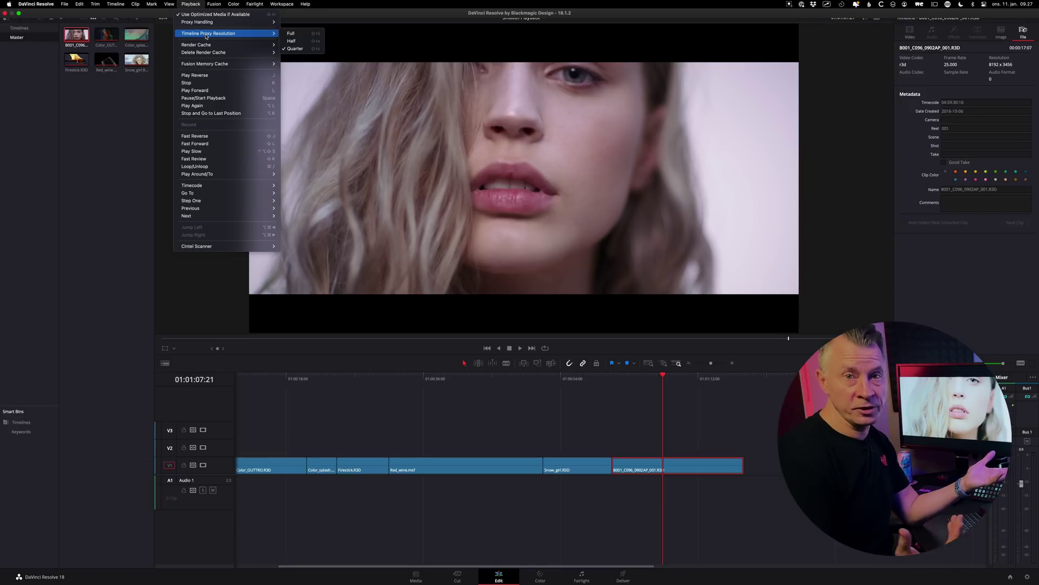
pyautogui.press('Escape')
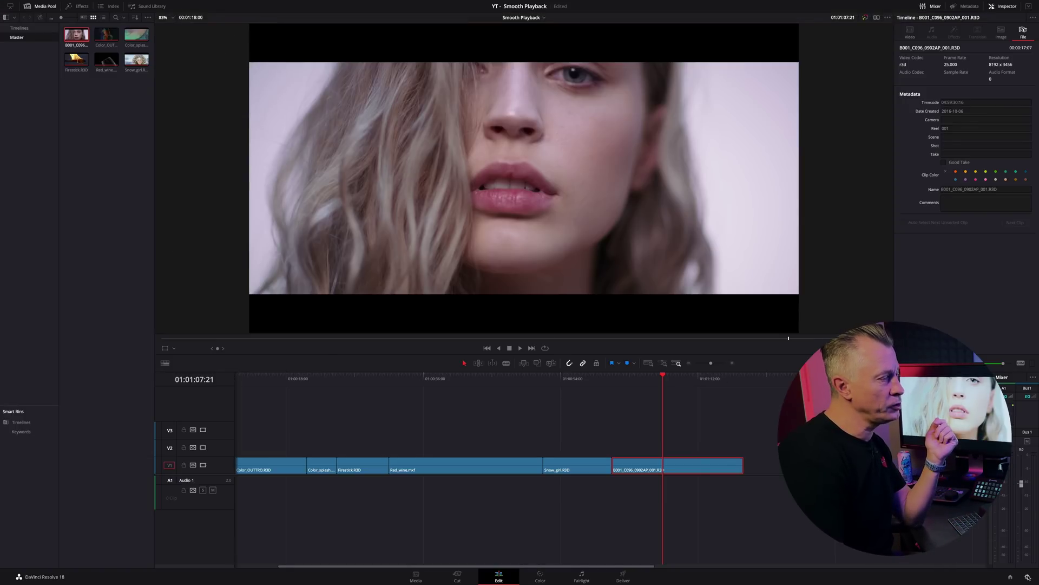
pyautogui.click(1028, 577)
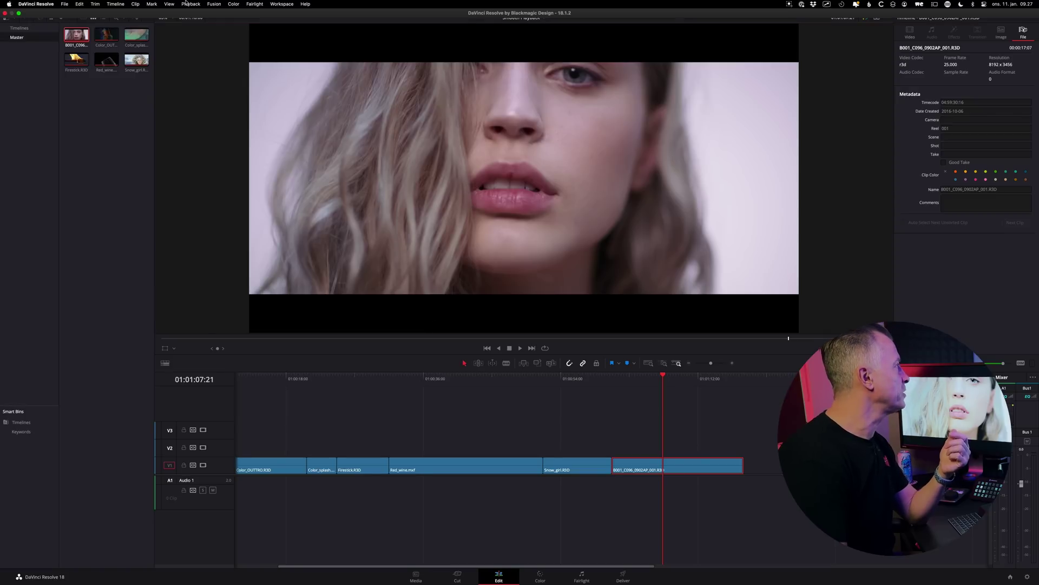
pyautogui.click(191, 5)
pyautogui.moveTo(243, 34)
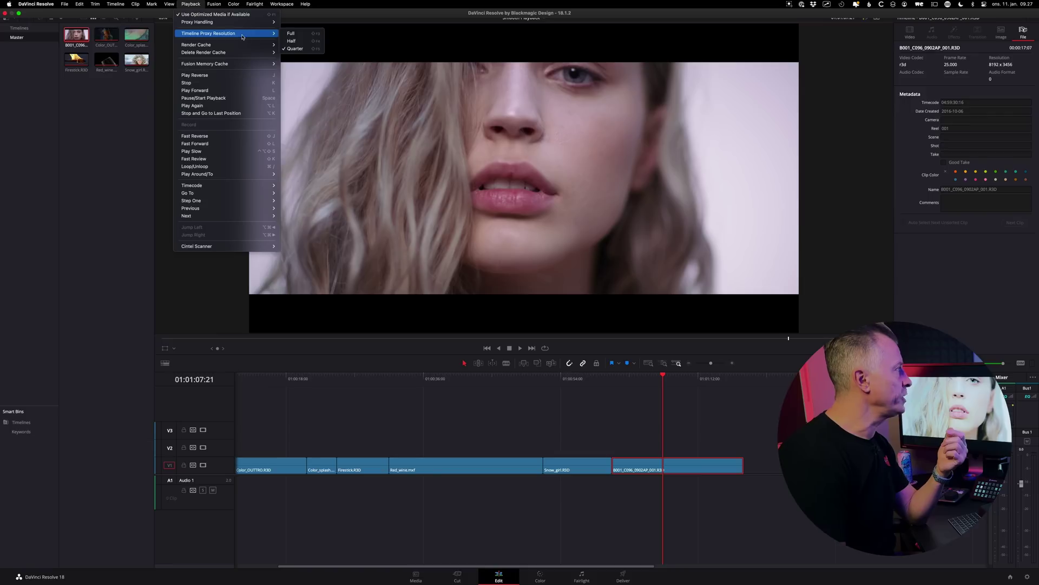
pyautogui.press('Escape')
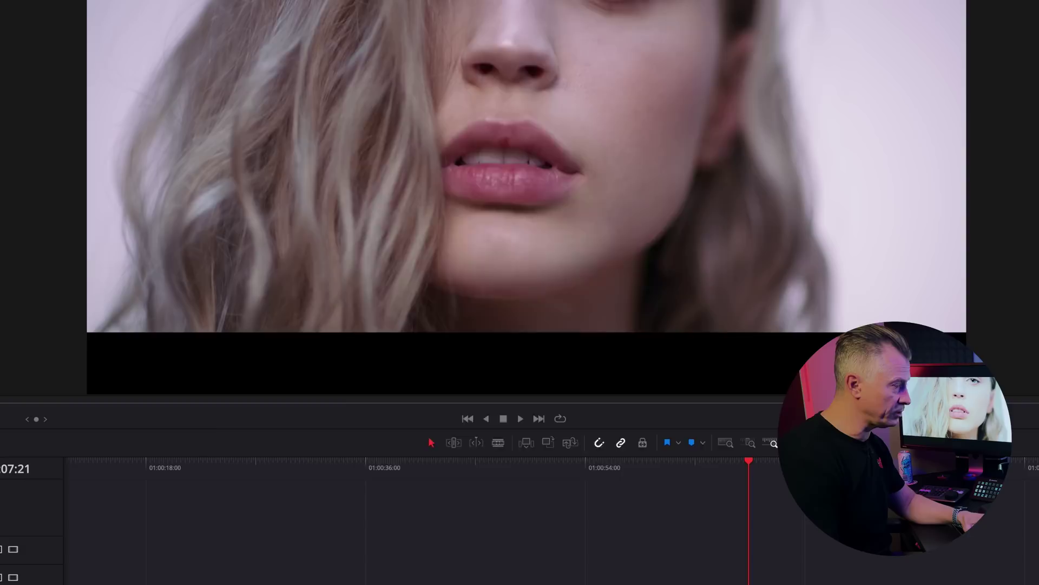
pyautogui.click(1027, 579)
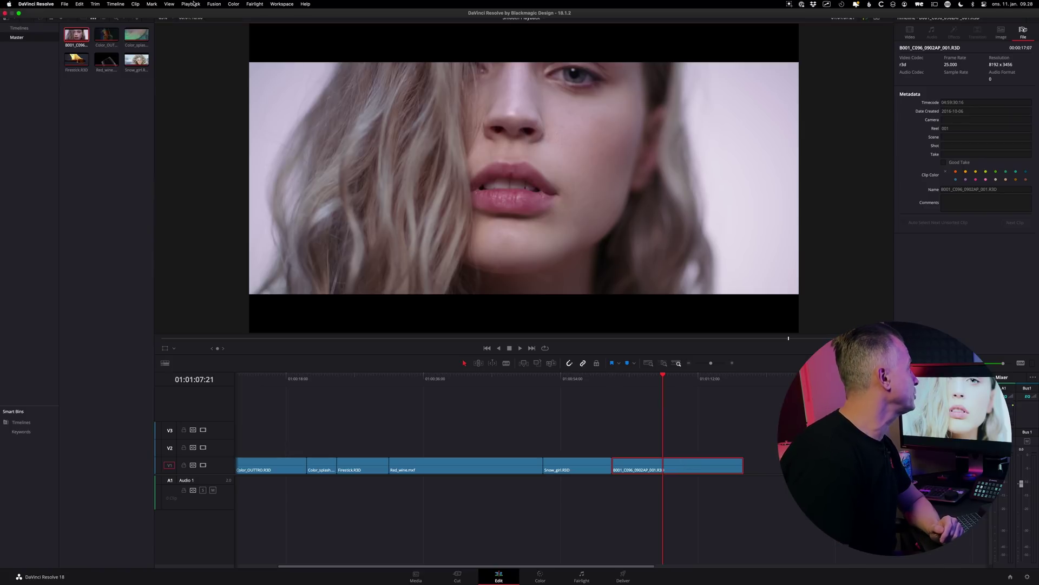
# Return Timeline Proxy Resolution to Full and play the B001 clip from inside it.
pyautogui.click(190, 4)
pyautogui.moveTo(238, 34)
pyautogui.click(290, 34)
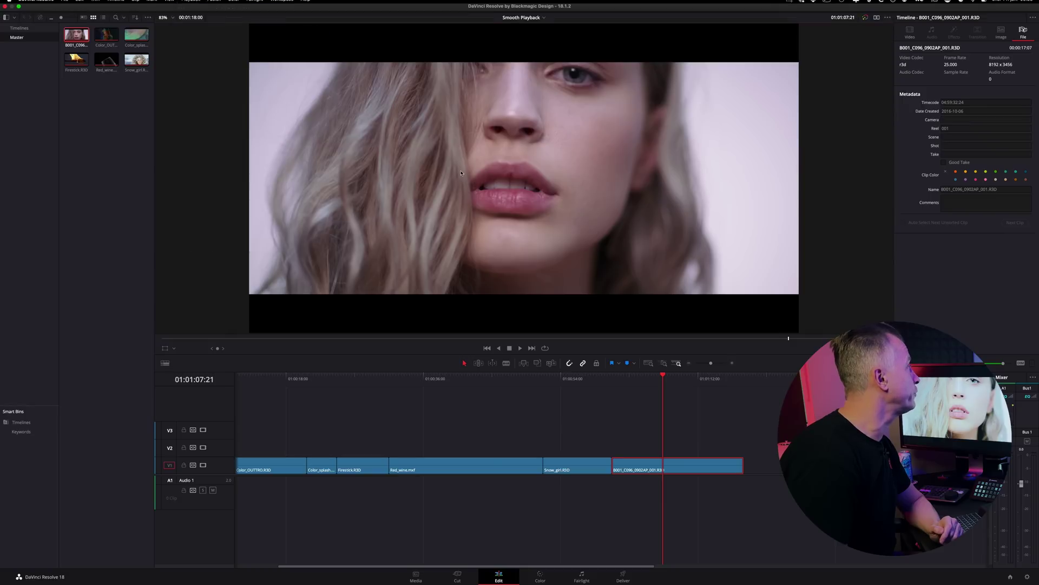
pyautogui.click(620, 380)
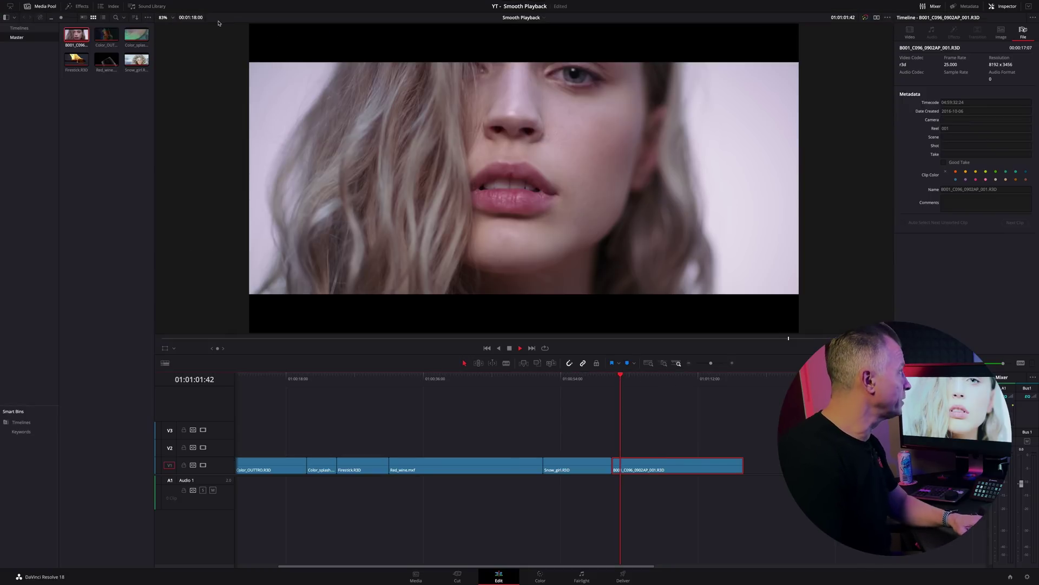
pyautogui.press('space')
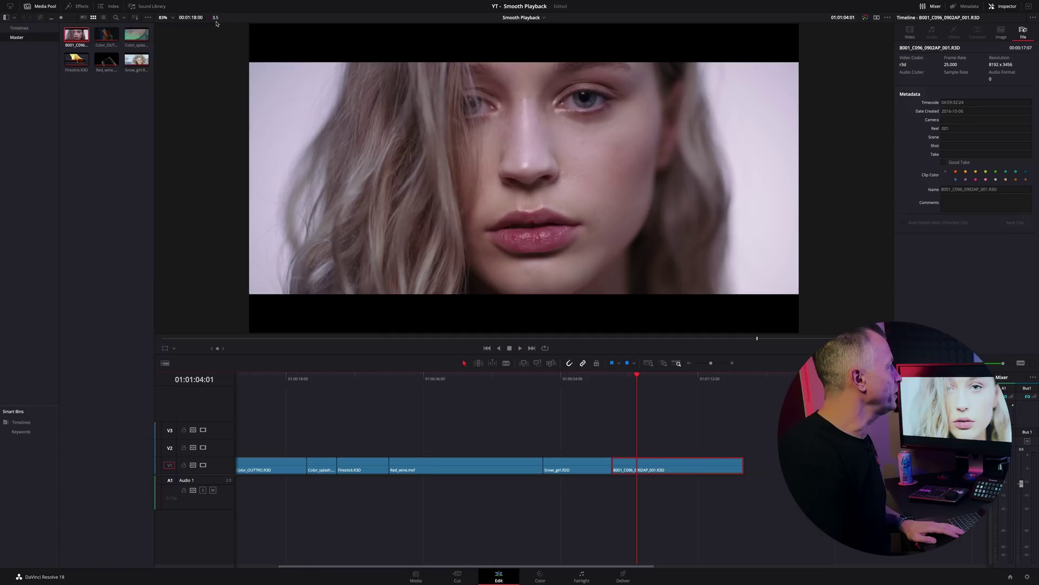
pyautogui.press('space')
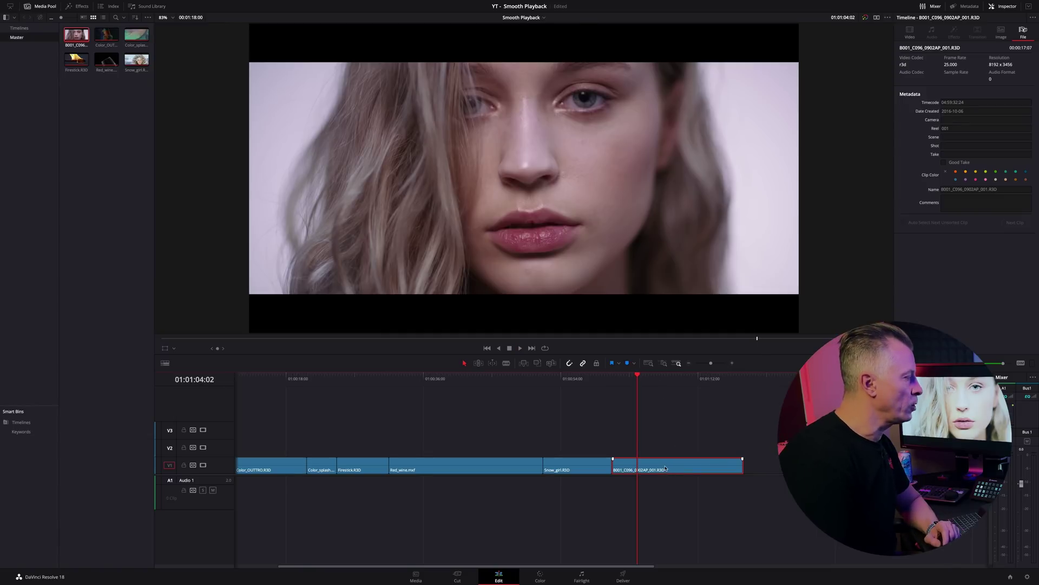
# Run Generate Optimized Media on the 8K B001 clip and let it finish.
pyautogui.rightClick(664, 467)
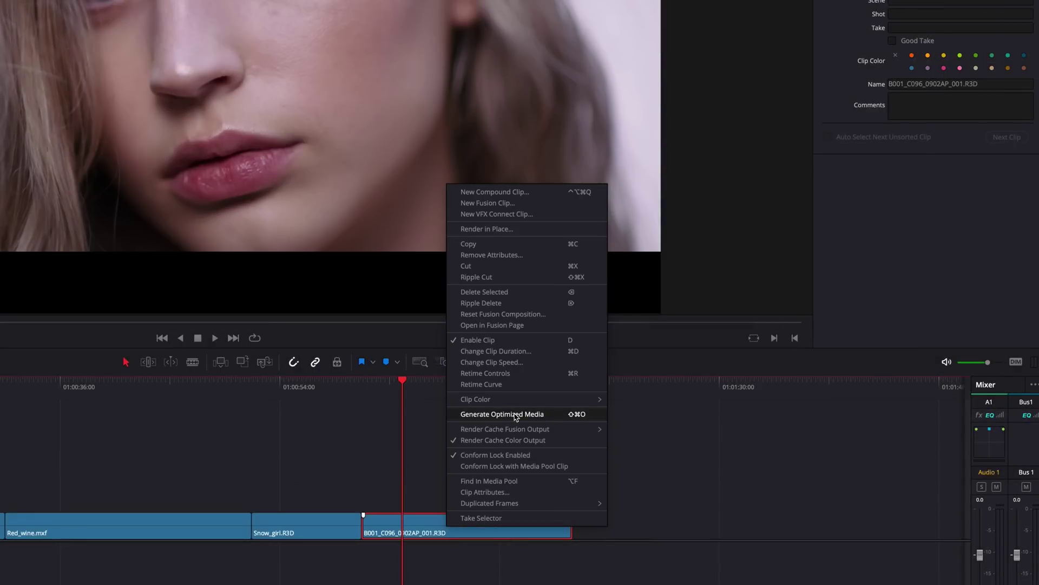
pyautogui.click(514, 415)
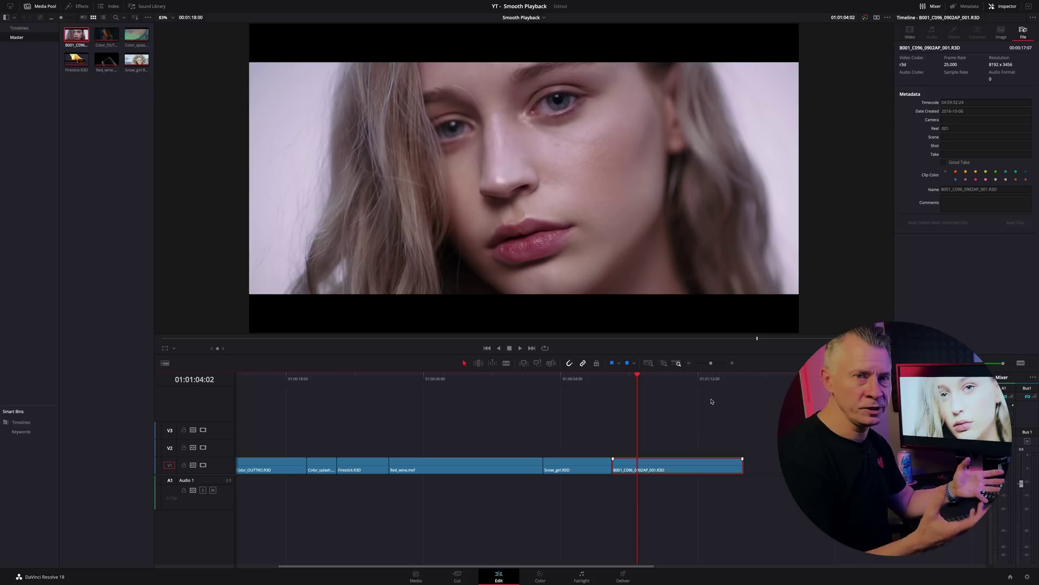
pyautogui.click(623, 575)
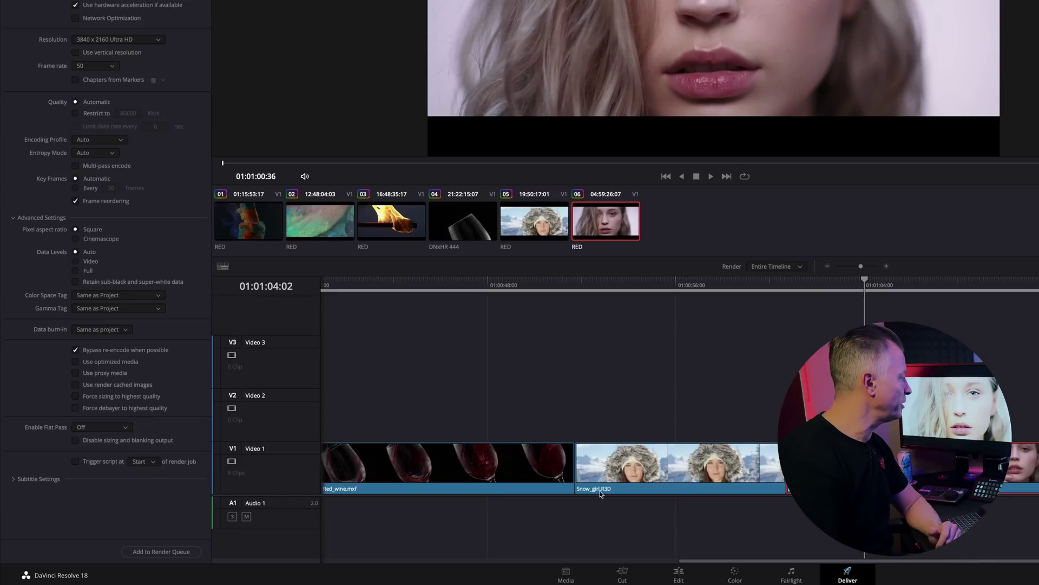
pyautogui.click(677, 572)
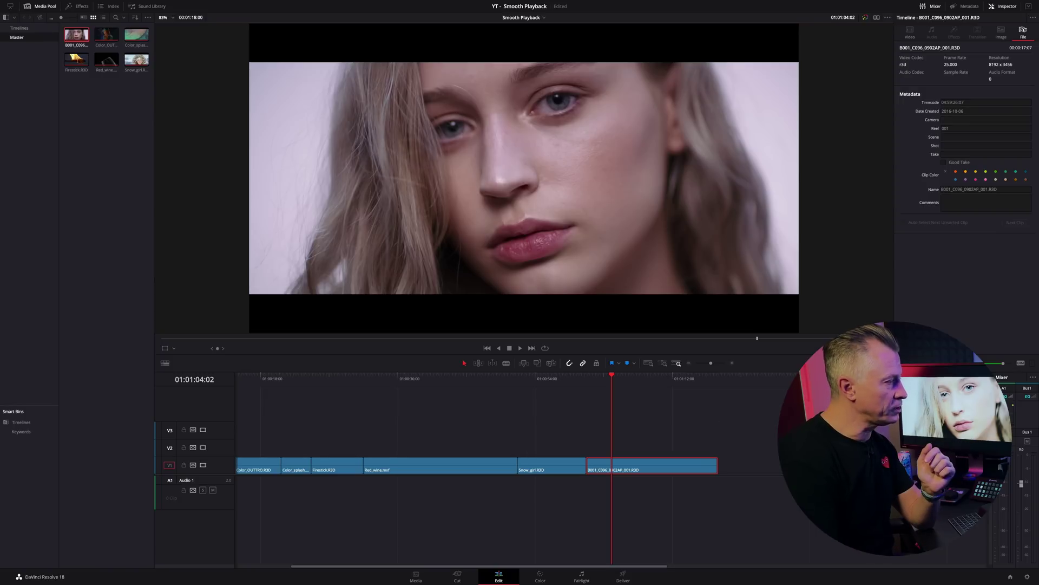
# Leave optimized media on Choose automatically and ProRes 422 HQ in Master Settings, then cancel.
pyautogui.hotkey('shift', '9')
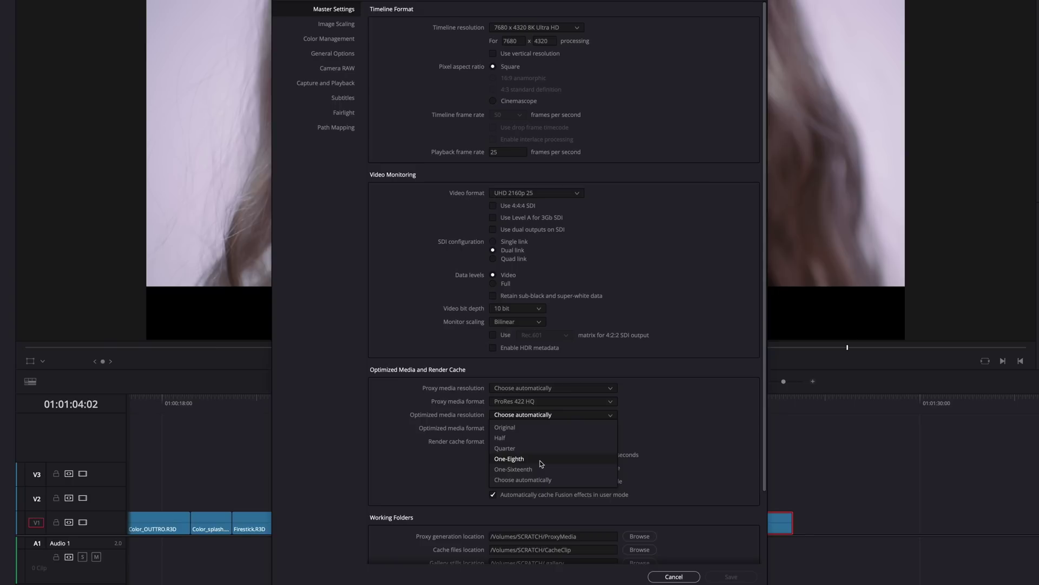
pyautogui.click(475, 462)
pyautogui.click(514, 428)
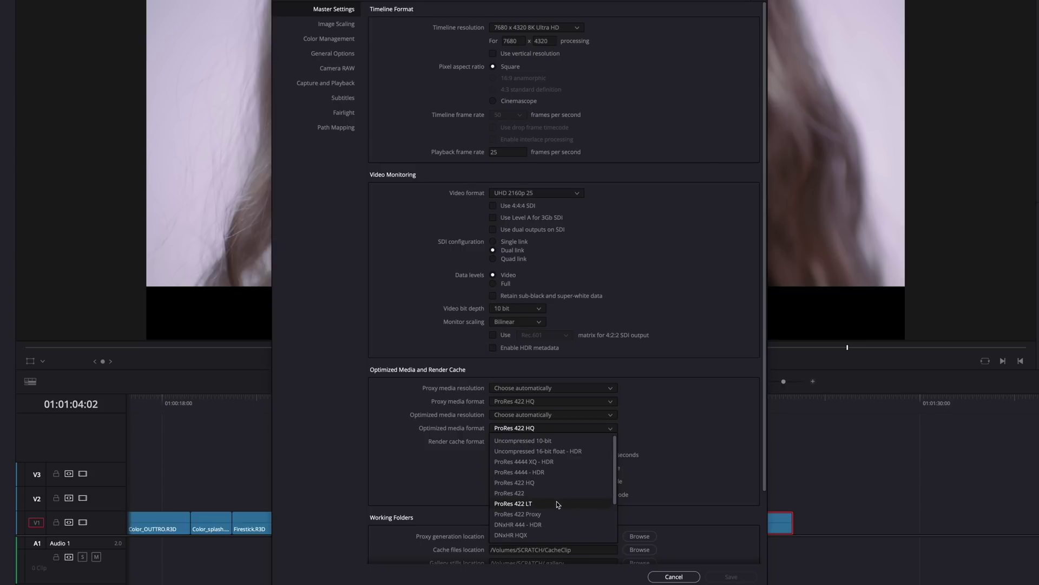
pyautogui.click(455, 485)
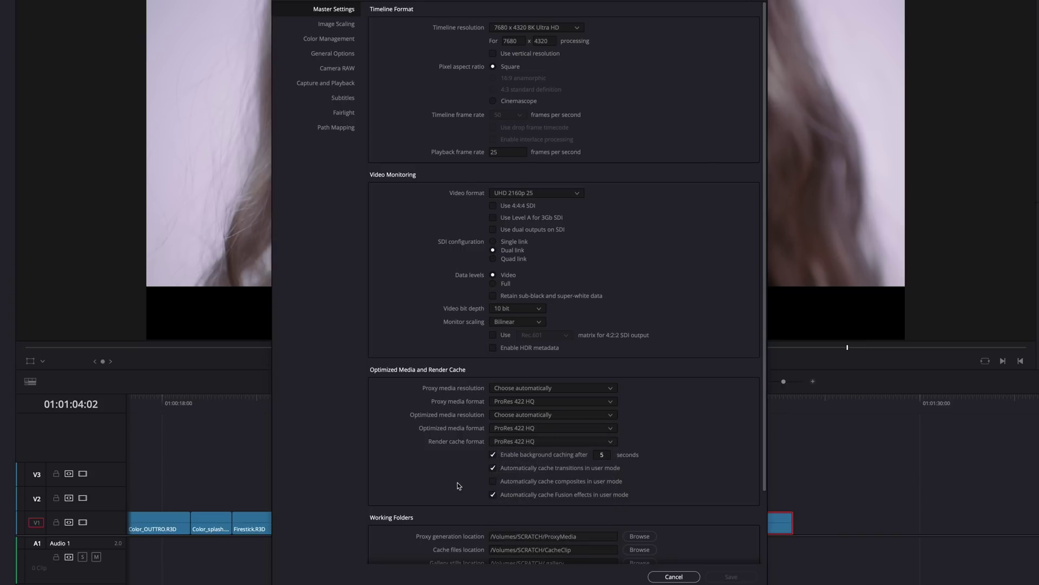
pyautogui.click(651, 578)
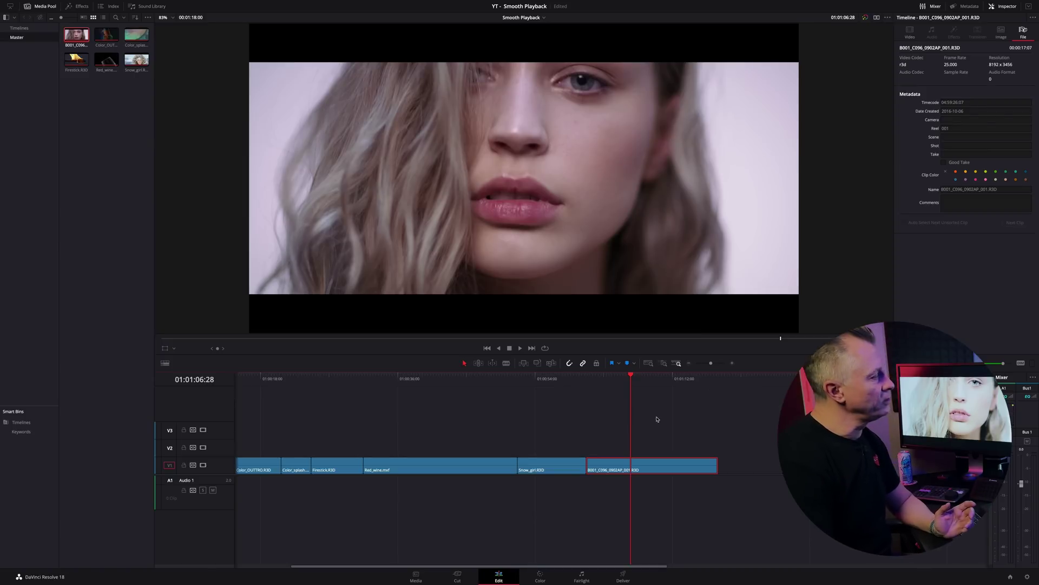
# Place the playhead at the start of B001 and switch Render Cache to Smart.
pyautogui.click(588, 385)
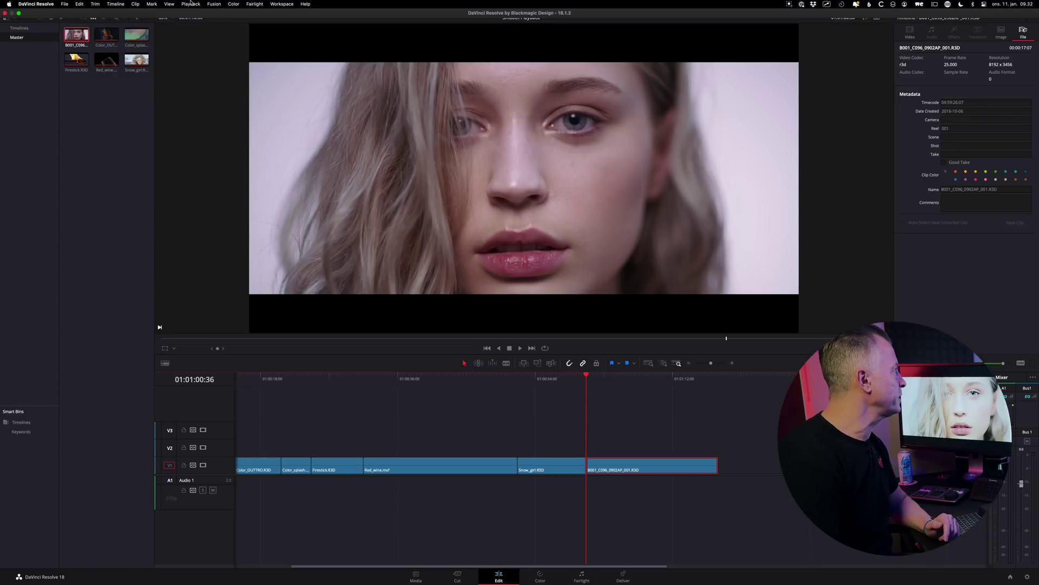
pyautogui.click(190, 4)
pyautogui.moveTo(262, 44)
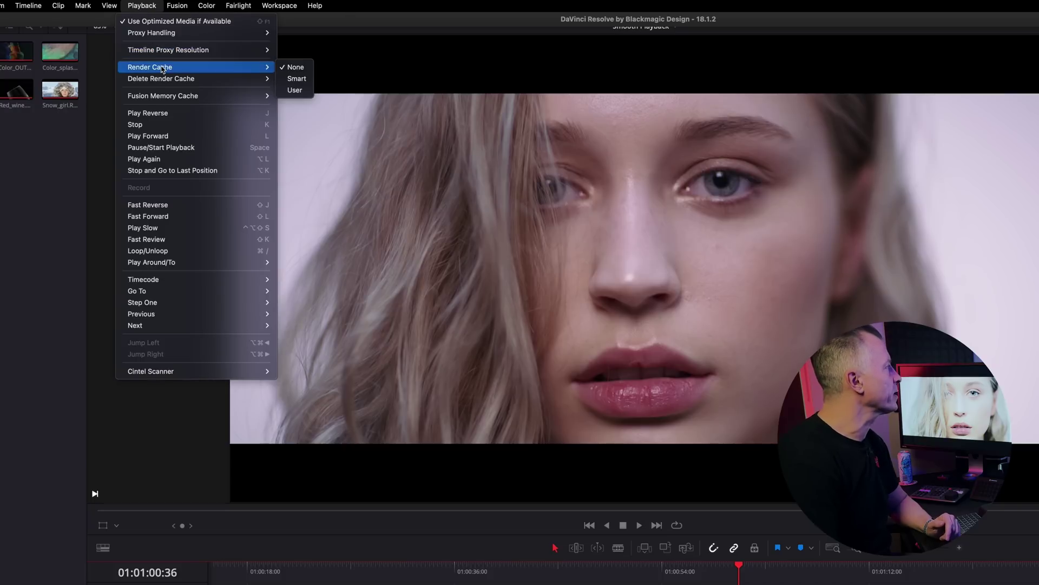
pyautogui.click(301, 79)
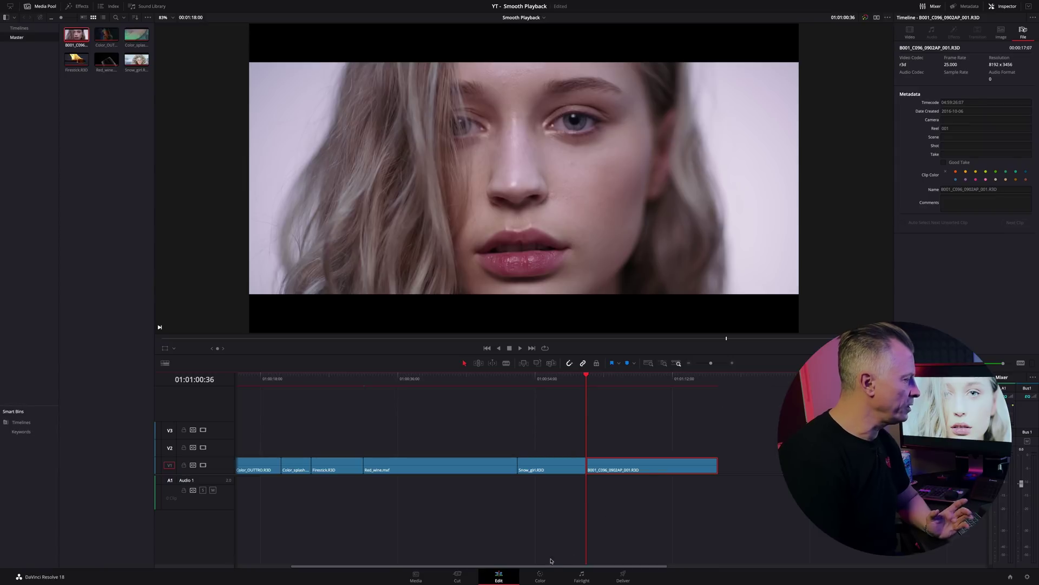
# Switch to the Color page showing the optimized B001 clip on a single node.
pyautogui.click(540, 576)
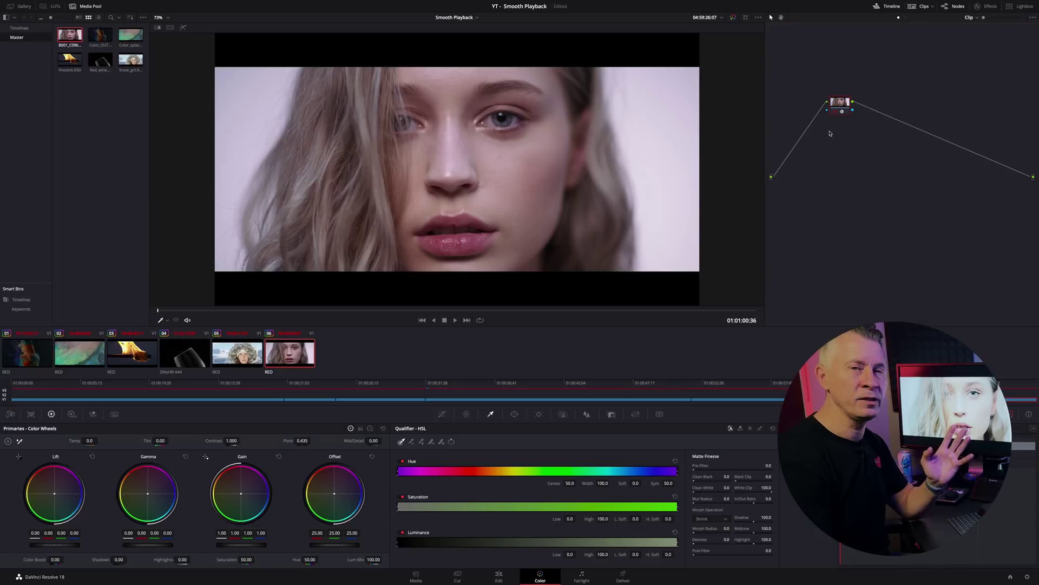
# Go back to the Edit page and change Render Cache from Smart to None, then User.
pyautogui.click(499, 577)
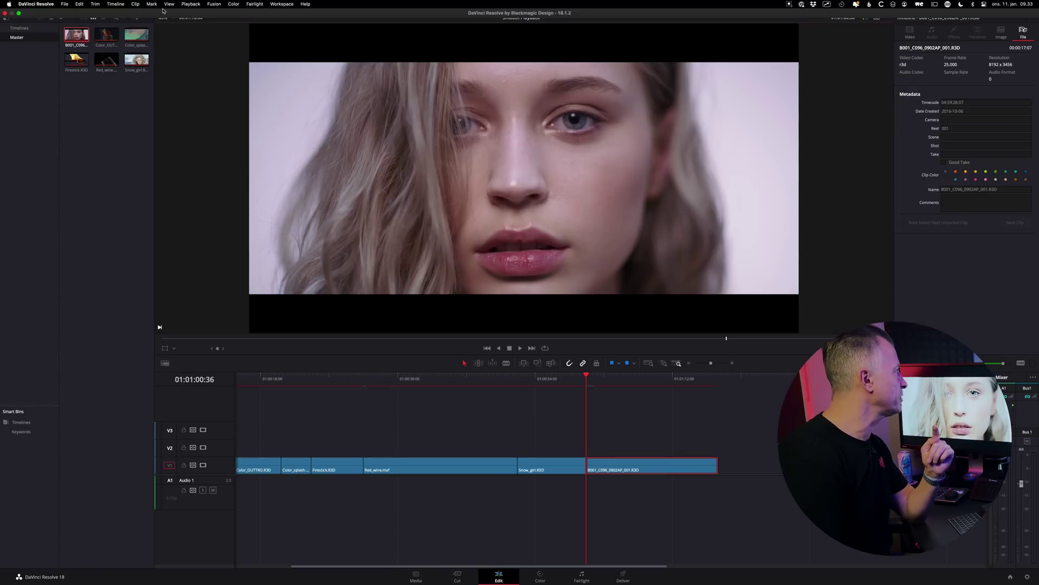
pyautogui.click(191, 3)
pyautogui.moveTo(230, 45)
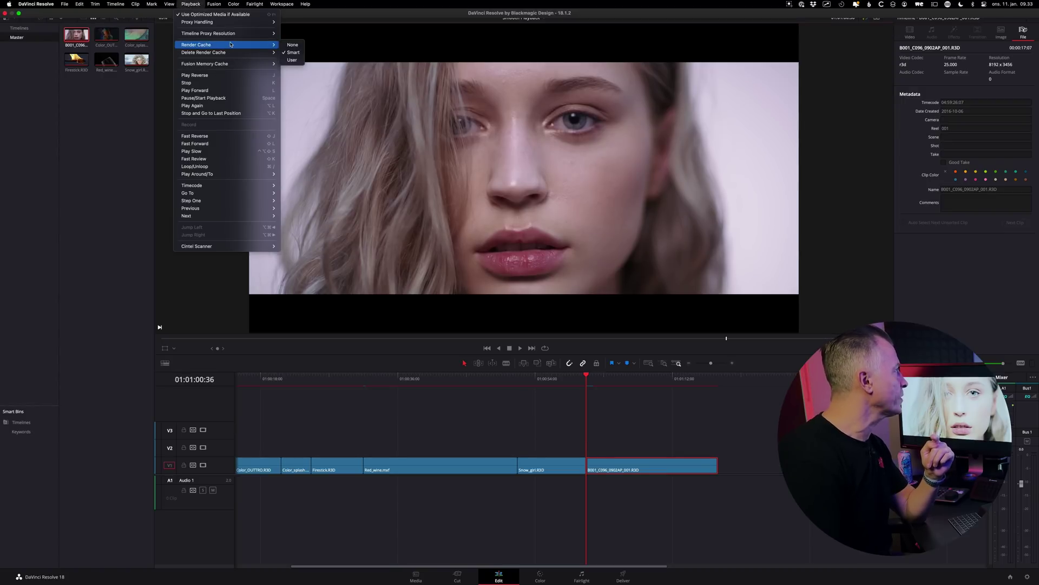
pyautogui.click(295, 46)
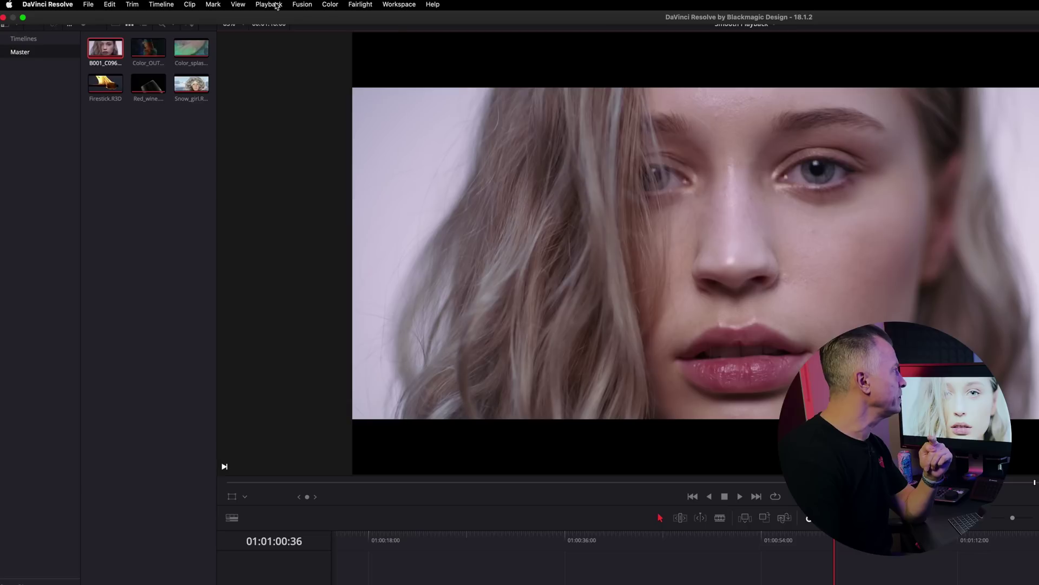
pyautogui.click(275, 5)
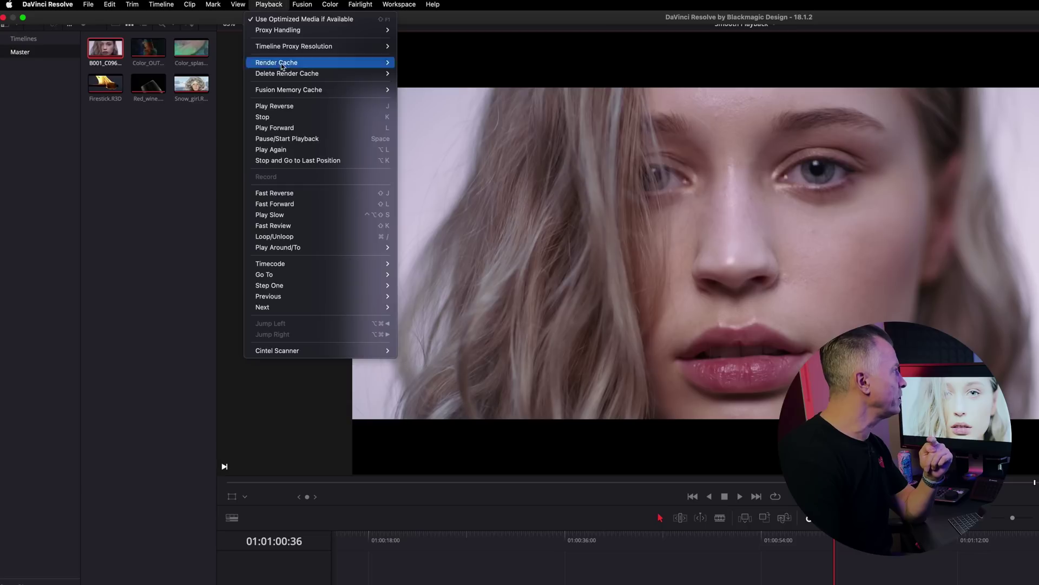
pyautogui.moveTo(299, 64)
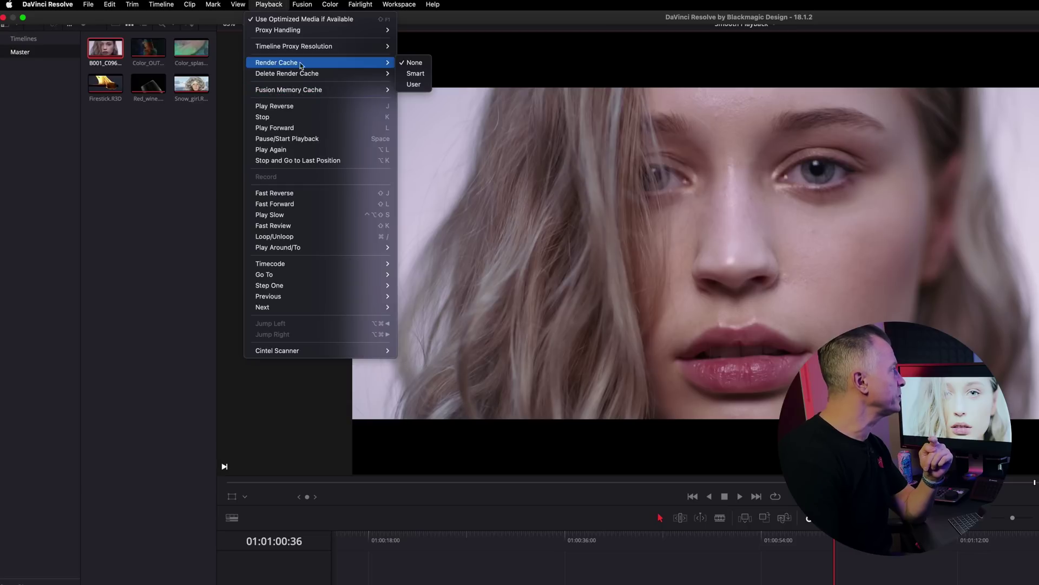
pyautogui.click(414, 85)
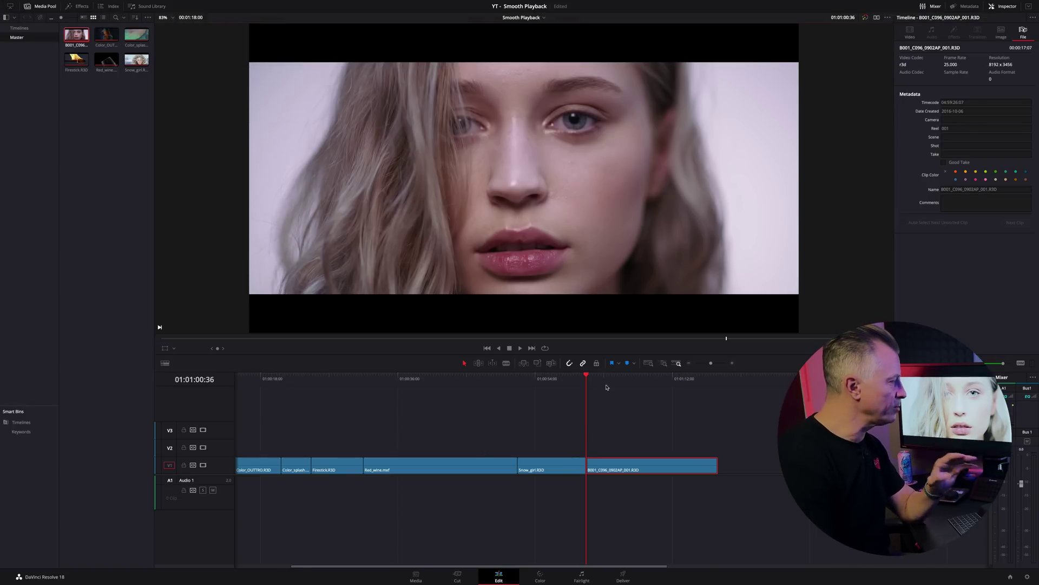
# Put the playhead at 01:01:03:01 and enable Render Cache Color Output on the B001 clip.
pyautogui.moveTo(587, 376); pyautogui.dragTo(605, 375)
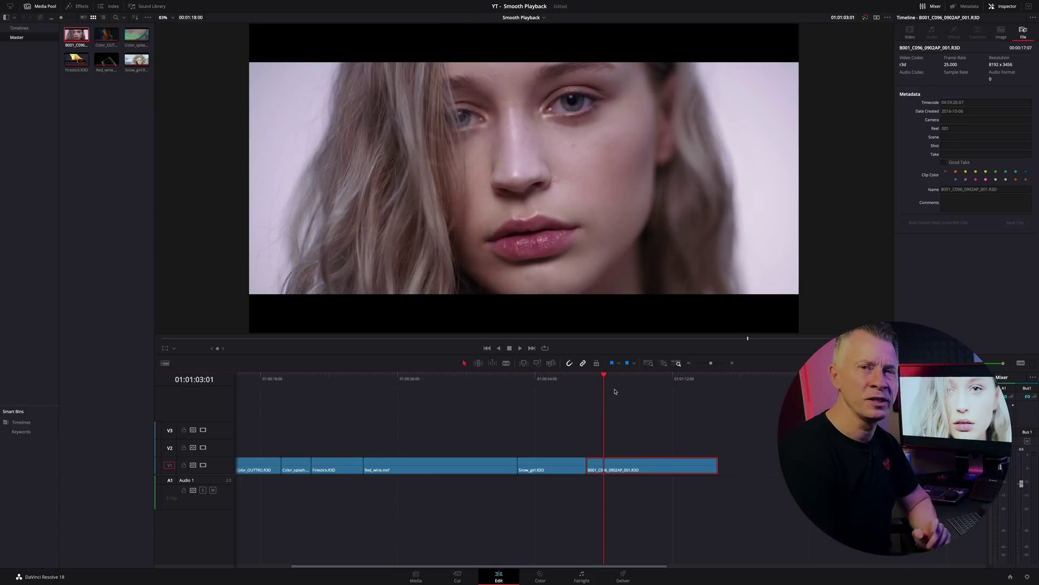
pyautogui.rightClick(632, 464)
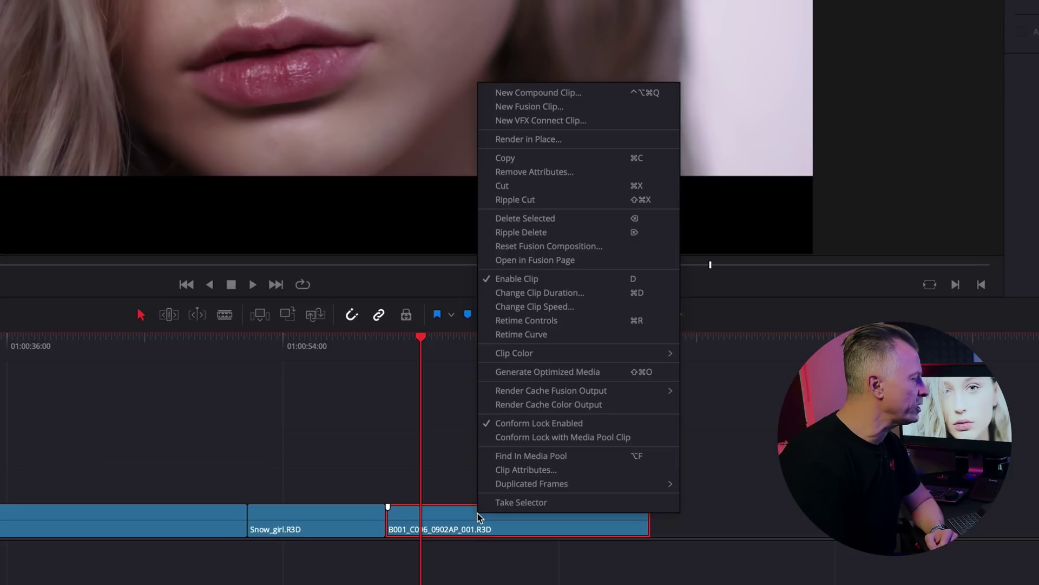
pyautogui.moveTo(682, 403)
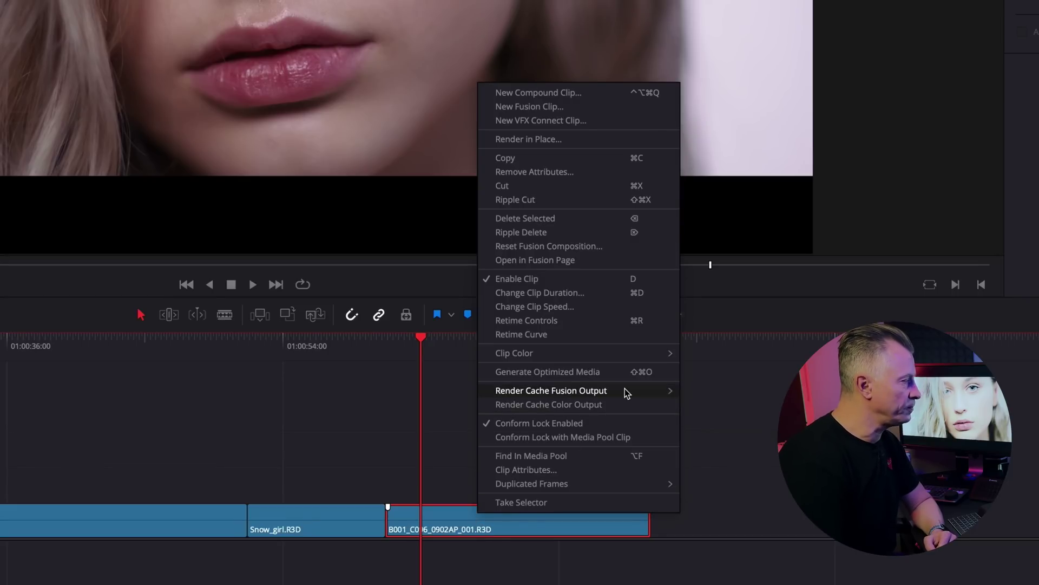
pyautogui.moveTo(625, 391)
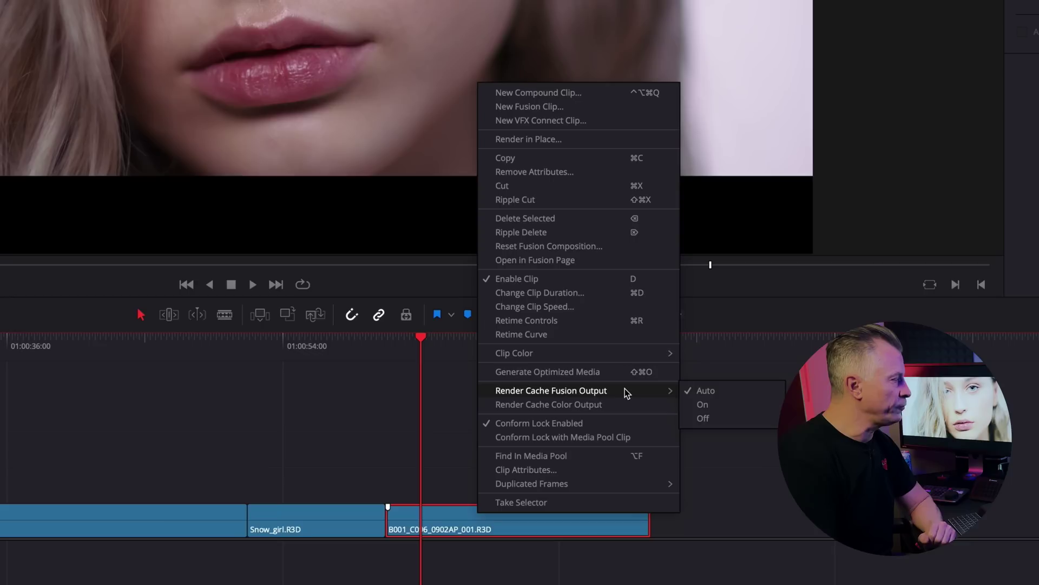
pyautogui.click(505, 405)
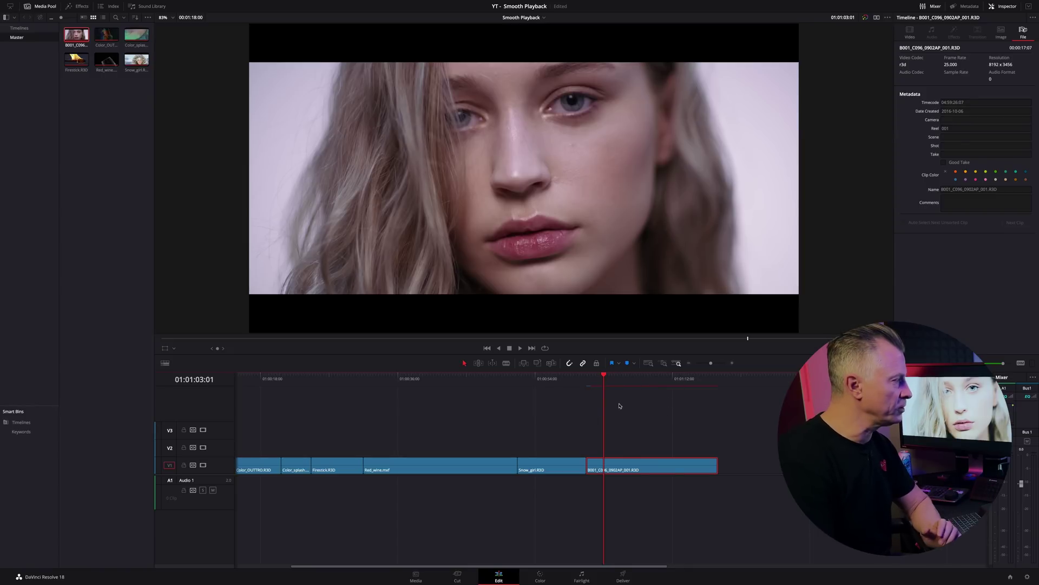
# Save the project settings, then move Snow_girl.R3D from V1 up to V2, leaving a V1 gap.
pyautogui.moveTo(553, 459)
pyautogui.mouseDown()
pyautogui.moveTo(553, 433)
pyautogui.moveTo(501, 433)
pyautogui.moveTo(535, 434)
pyautogui.moveTo(561, 464)
pyautogui.mouseUp()
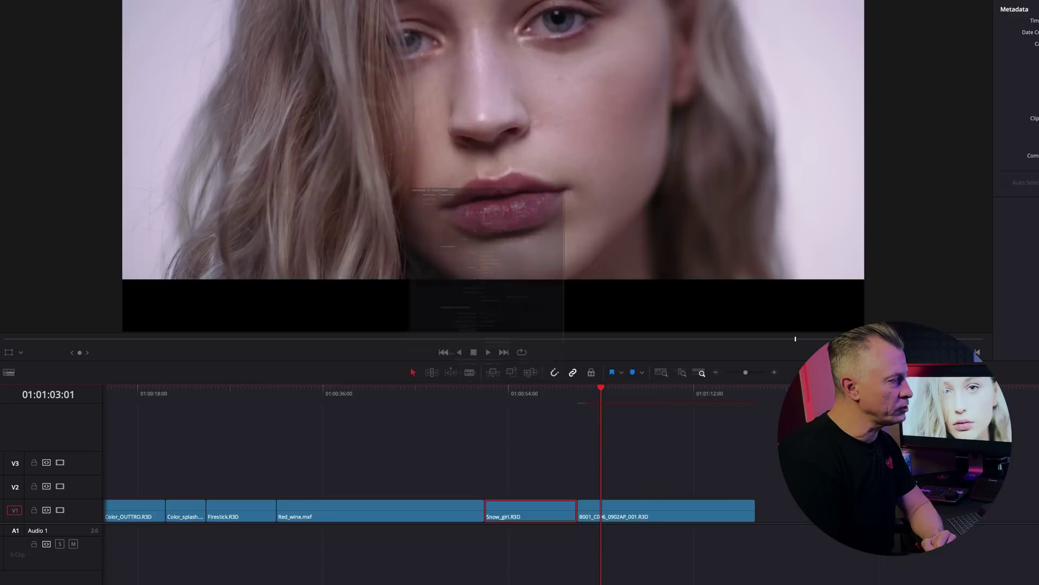
pyautogui.click(1027, 577)
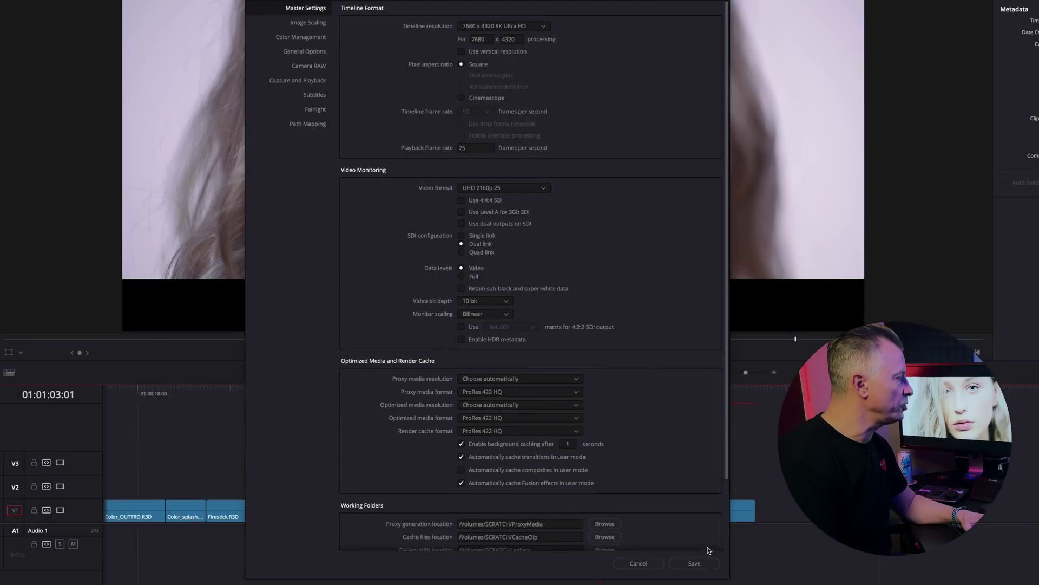
pyautogui.click(694, 563)
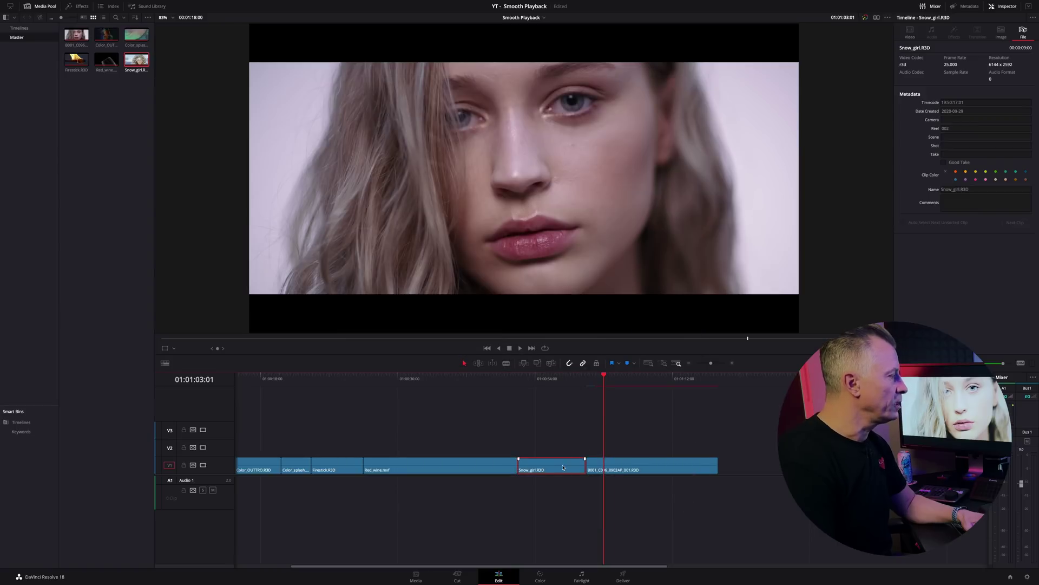
pyautogui.moveTo(563, 467); pyautogui.dragTo(566, 444)
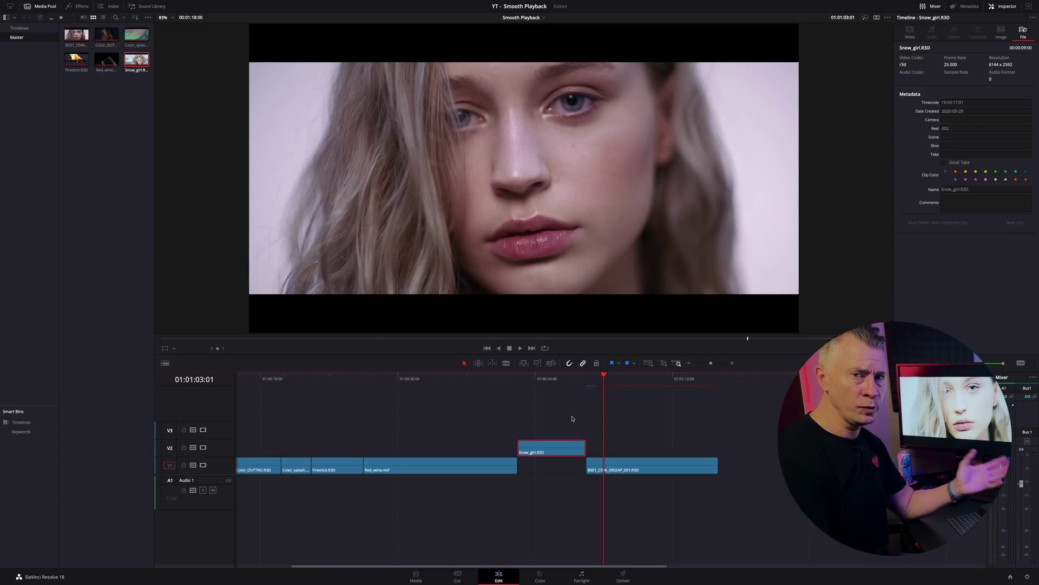
pyautogui.moveTo(207, 3)
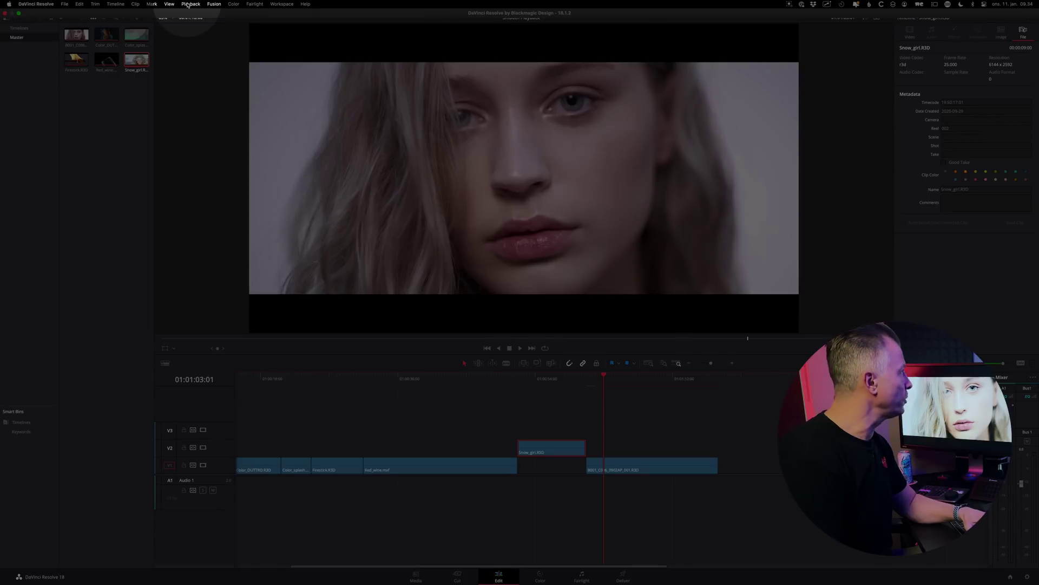
# Clear all of the project's render cache through Playback > Delete Render Cache > All and confirm.
pyautogui.click(190, 4)
pyautogui.moveTo(216, 51)
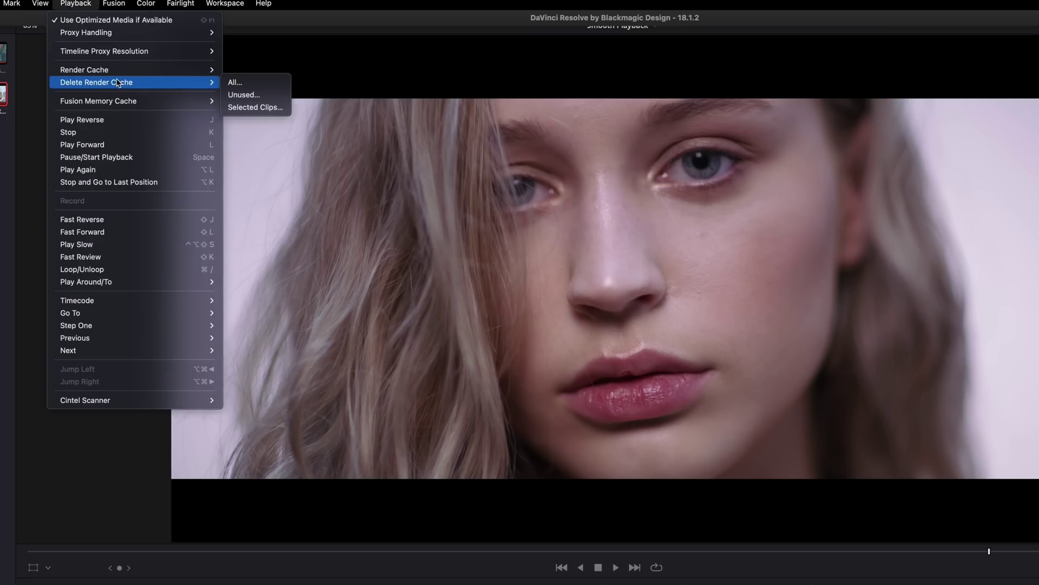
pyautogui.click(255, 82)
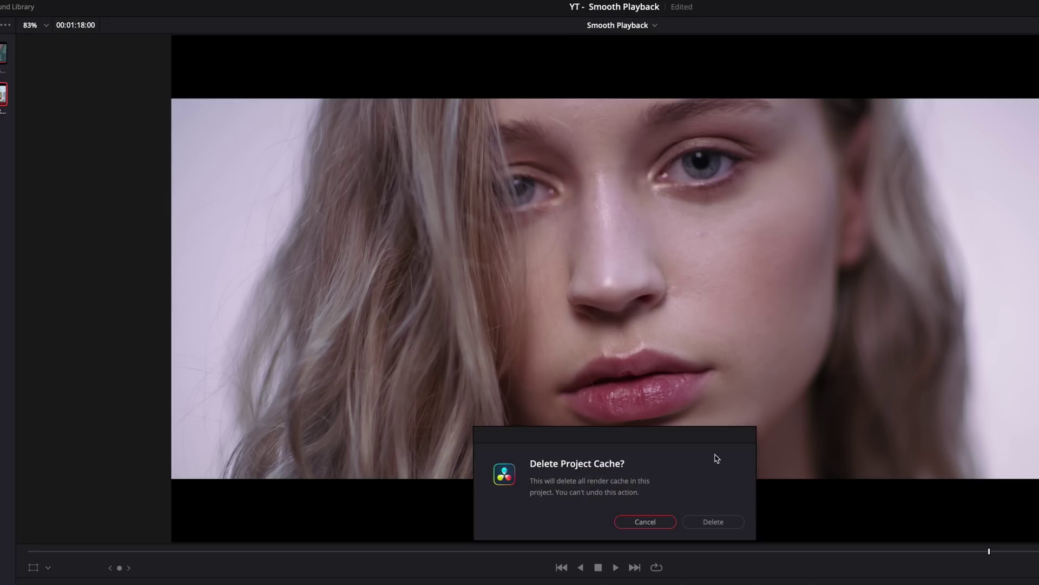
pyautogui.click(713, 521)
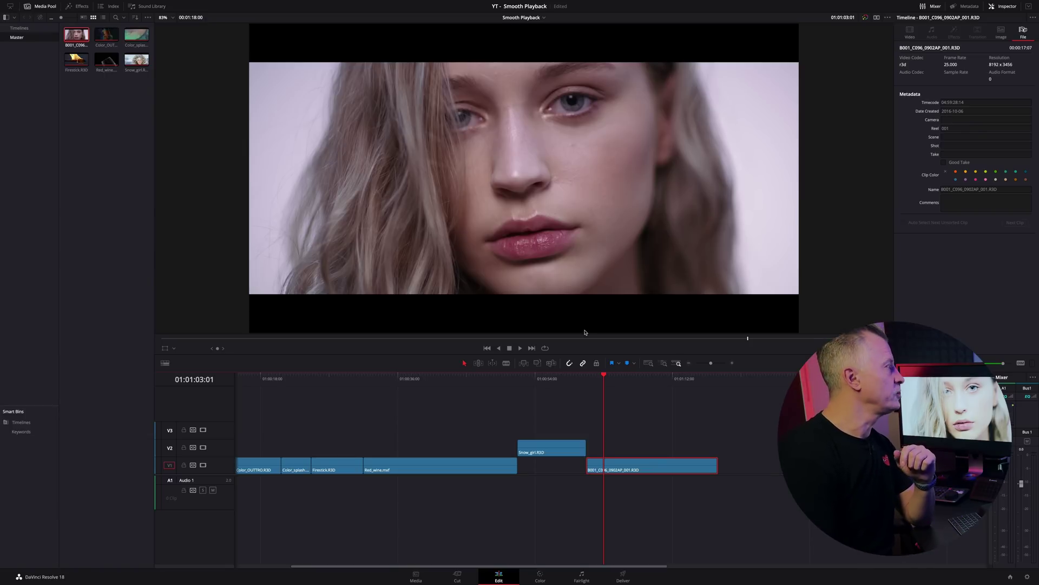
# Set Timeline Proxy Resolution to Quarter and generate optimized media for the B001 clip.
pyautogui.click(190, 5)
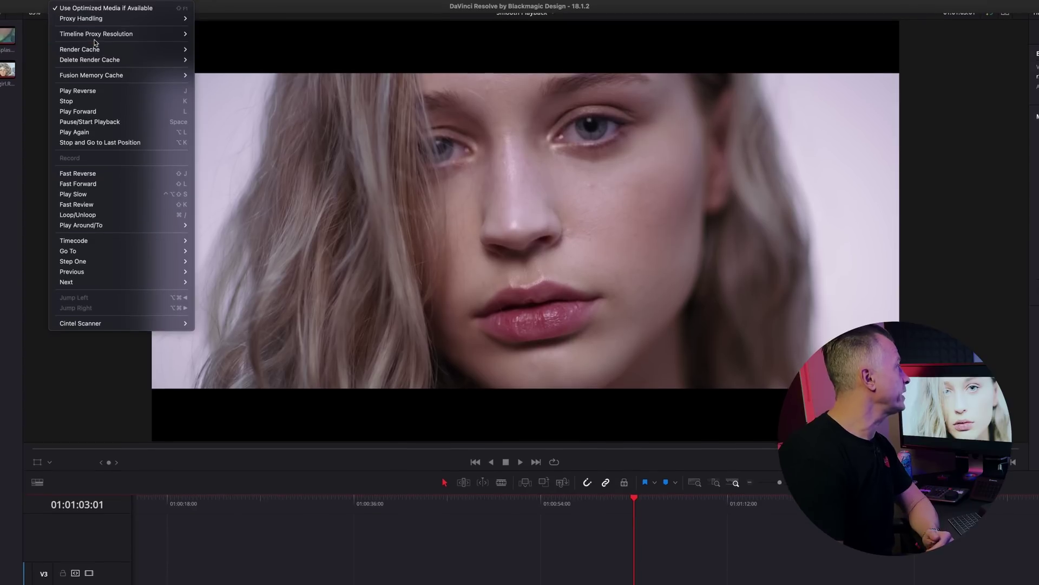
pyautogui.moveTo(94, 35)
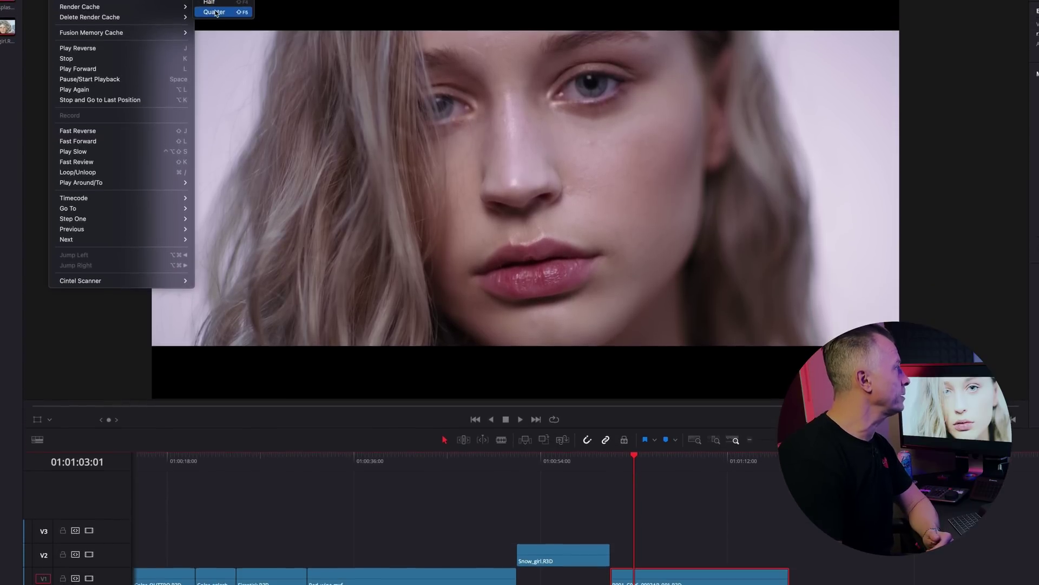
pyautogui.click(215, 12)
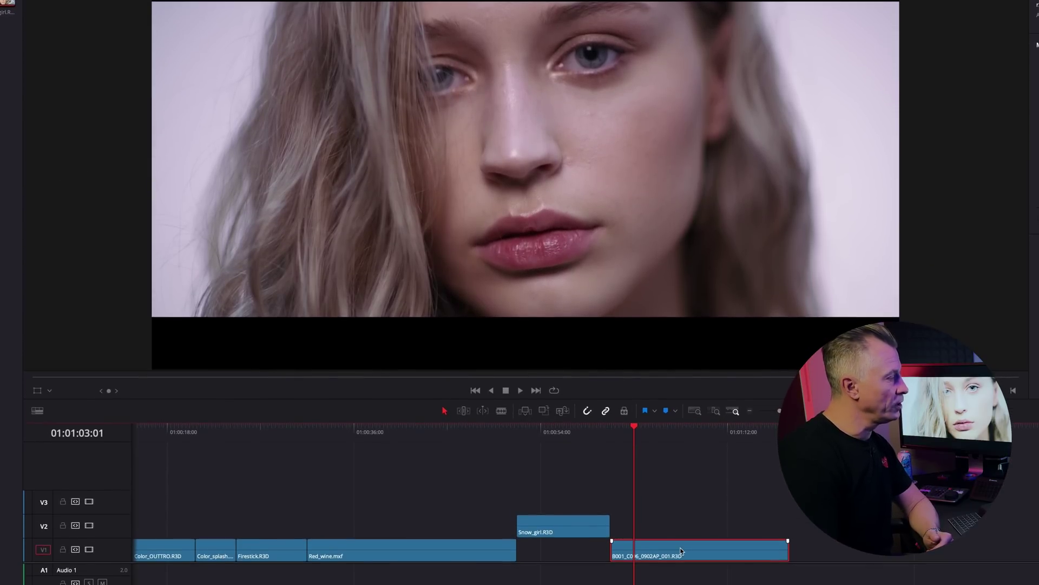
pyautogui.rightClick(683, 577)
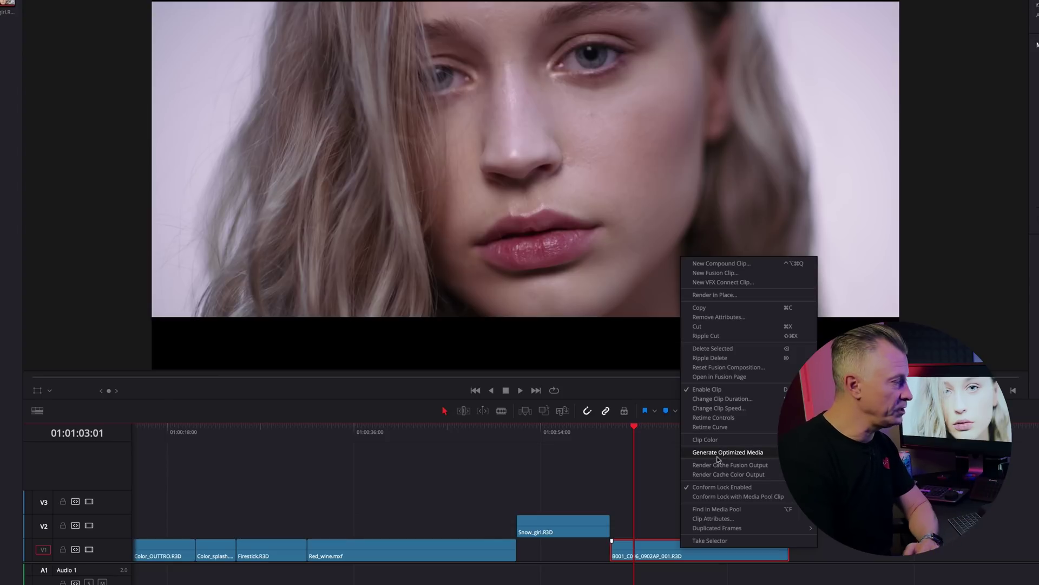
pyautogui.click(698, 456)
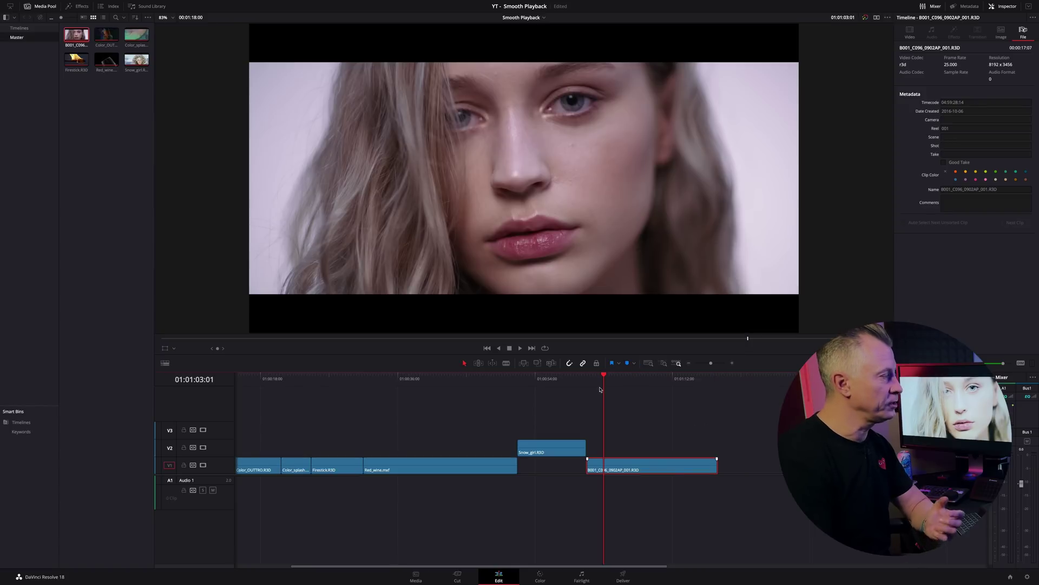